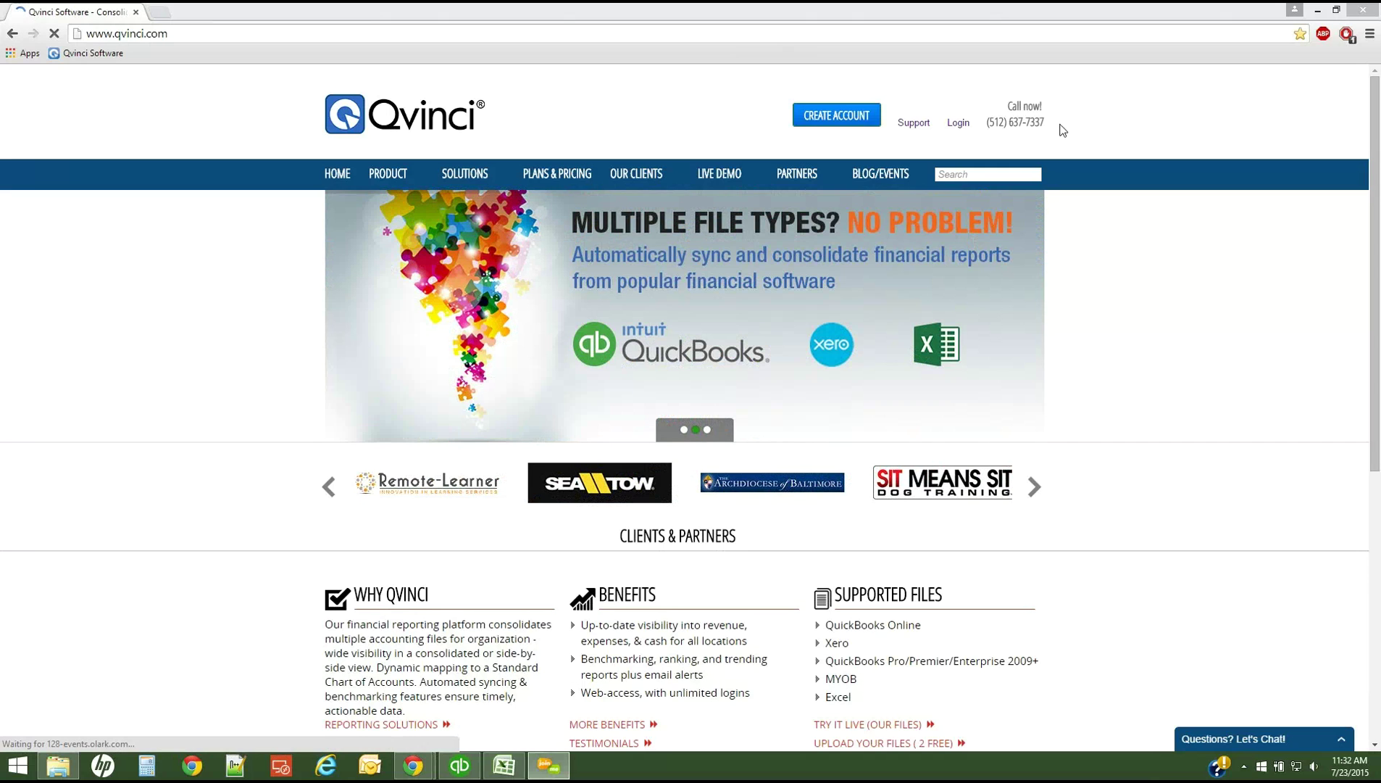
Sign in to Qvinci with the demo account from the qvinci.com Login link.
click(965, 127)
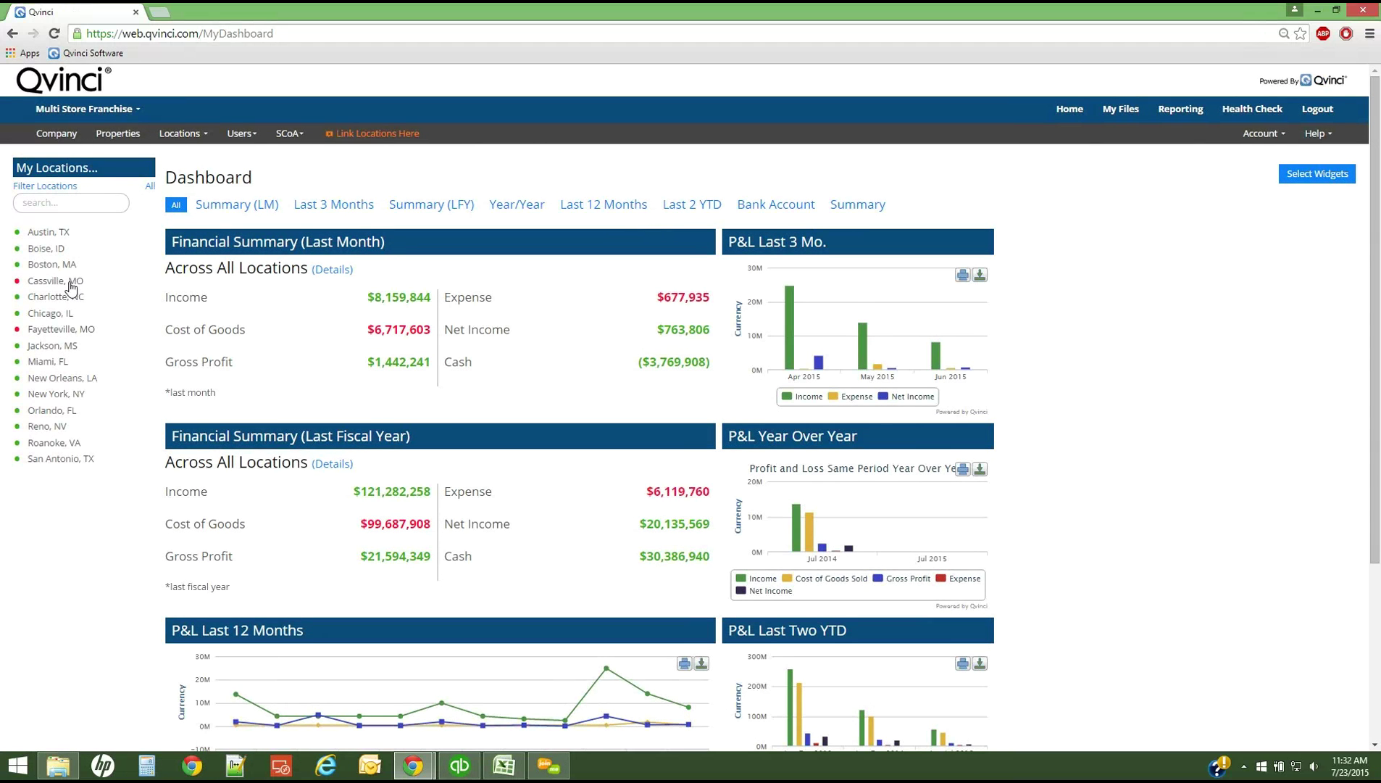
Select Cassville, MO under My Locations and go to its Link Locations page.
click(47, 282)
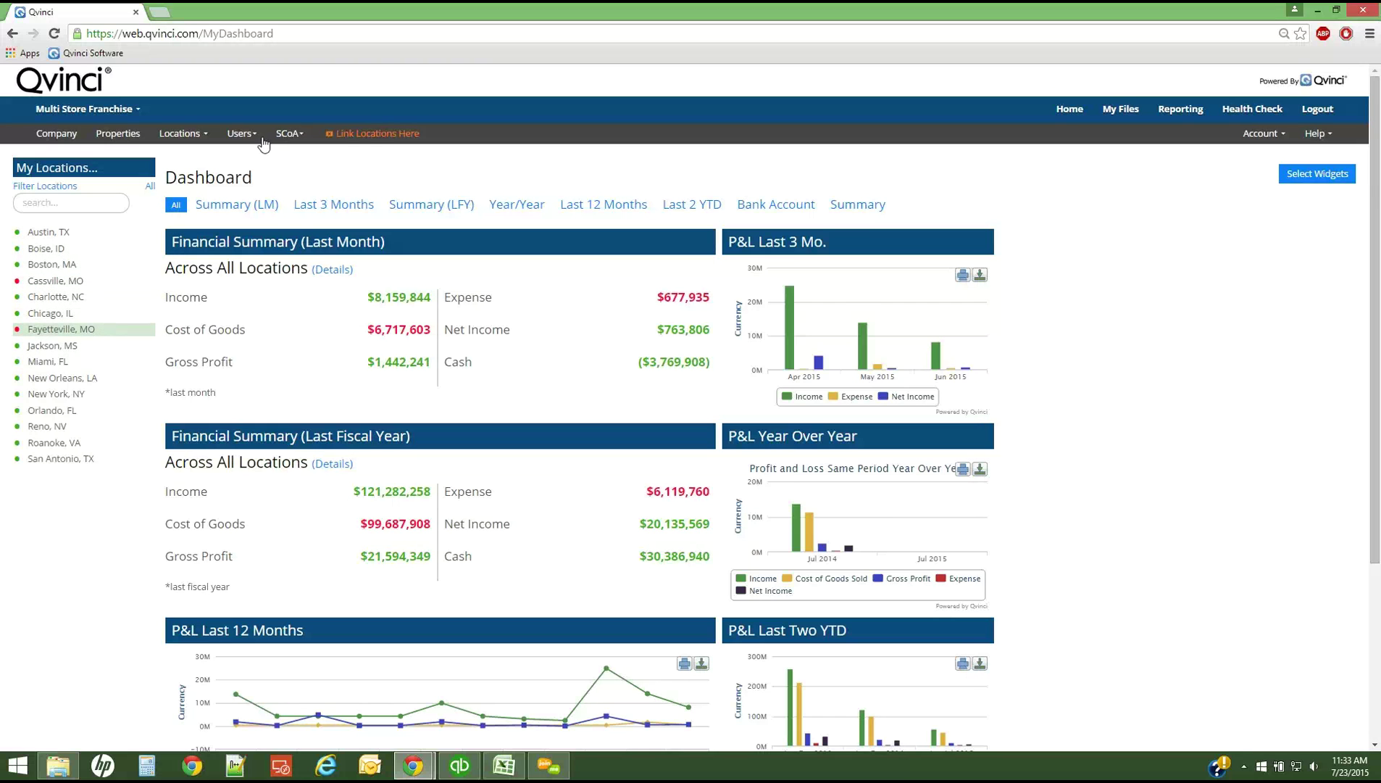
click(370, 137)
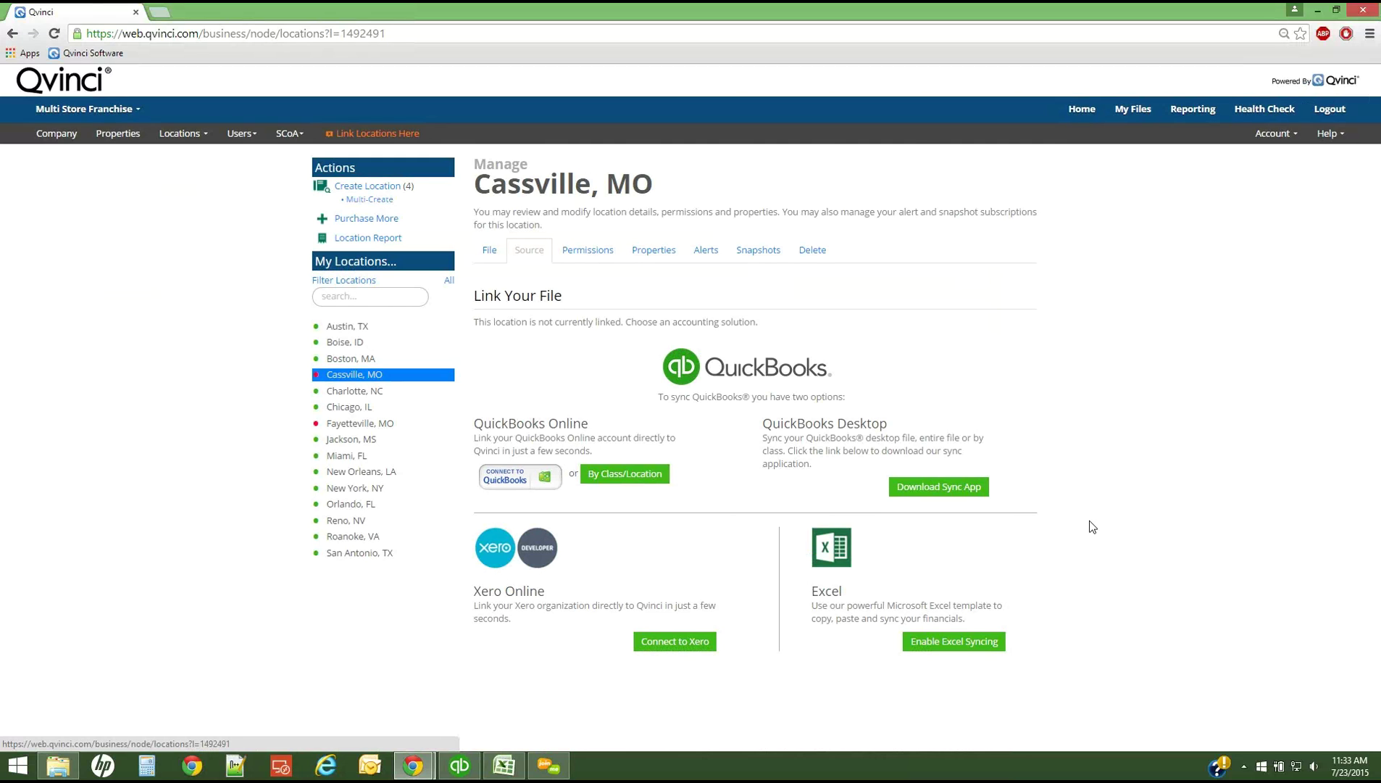
Enable Excel syncing for Cassville, MO on its Source tab.
click(952, 643)
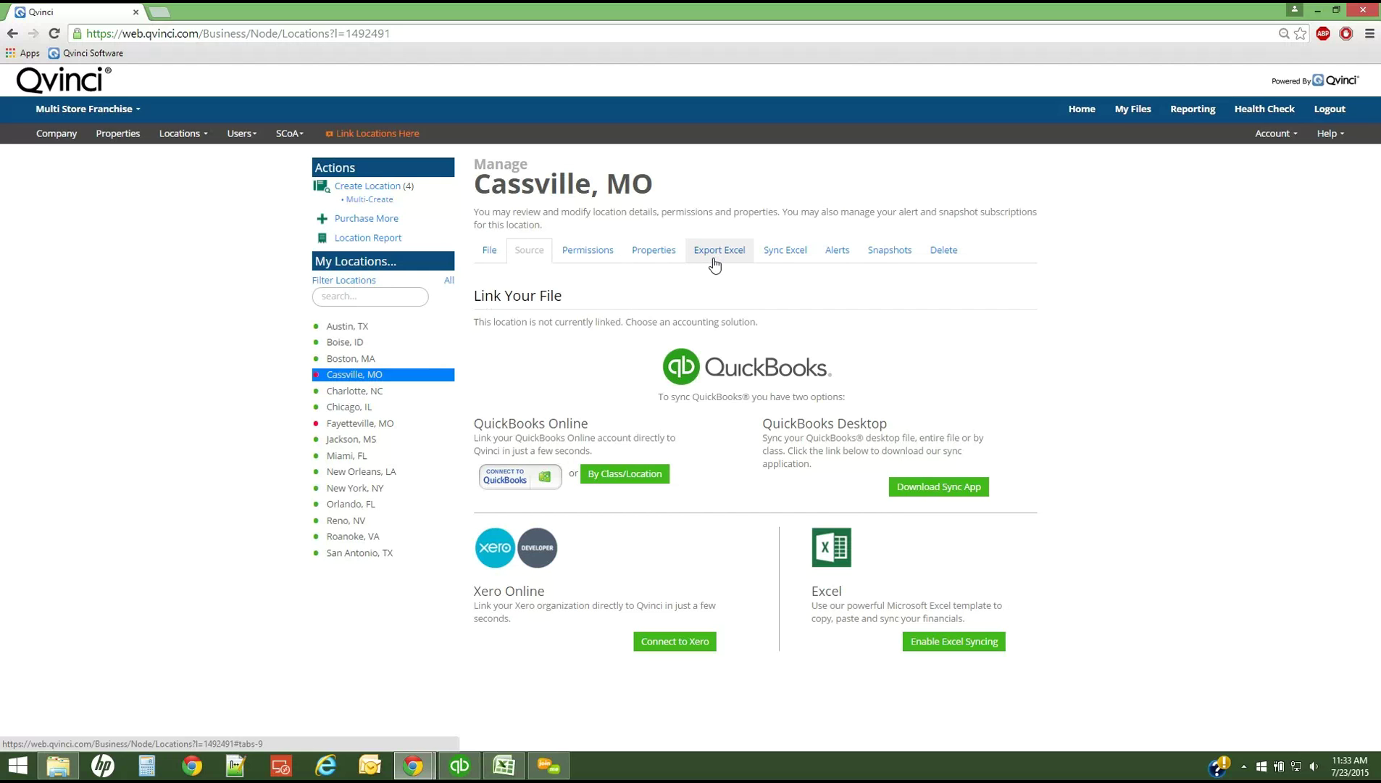
Generate the Cassville, MO Excel template and open the downloaded Location Financials .xlsm file.
click(713, 262)
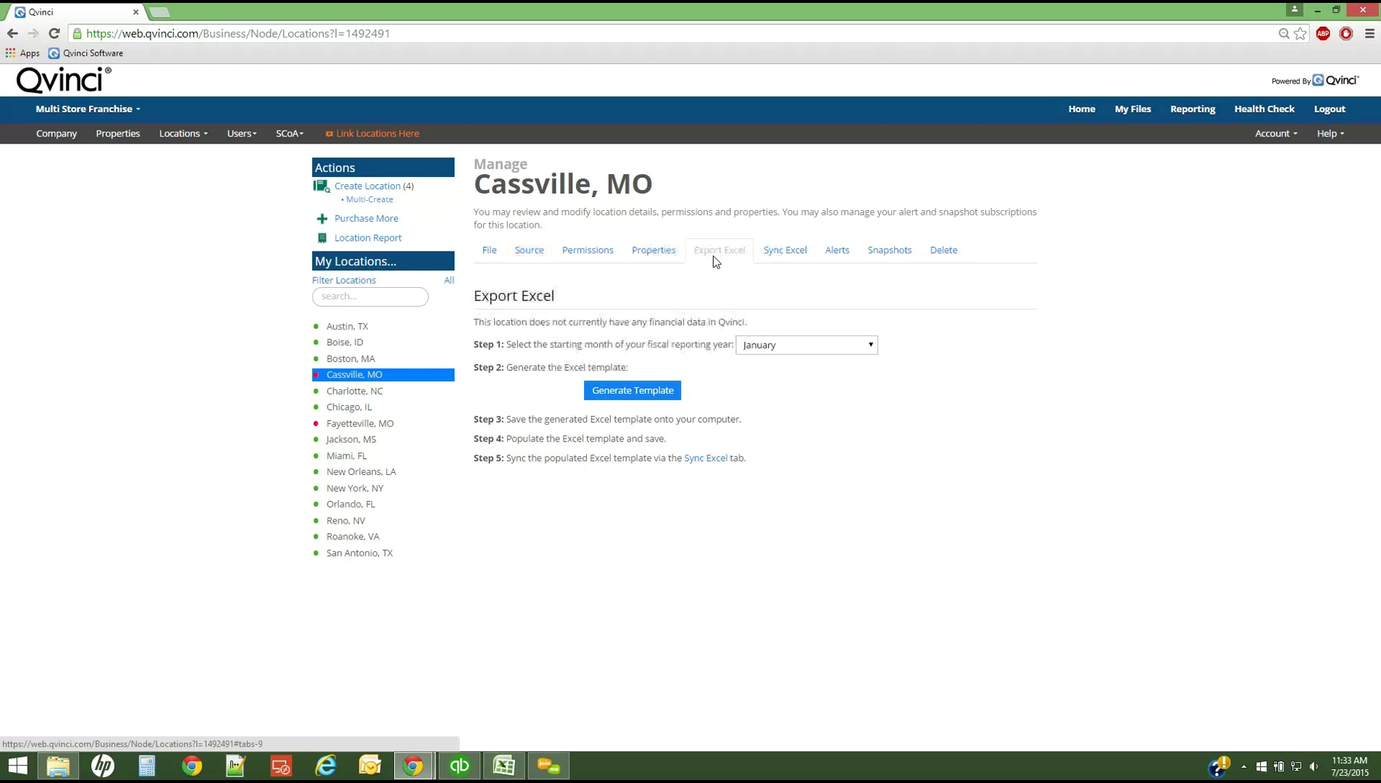
click(618, 393)
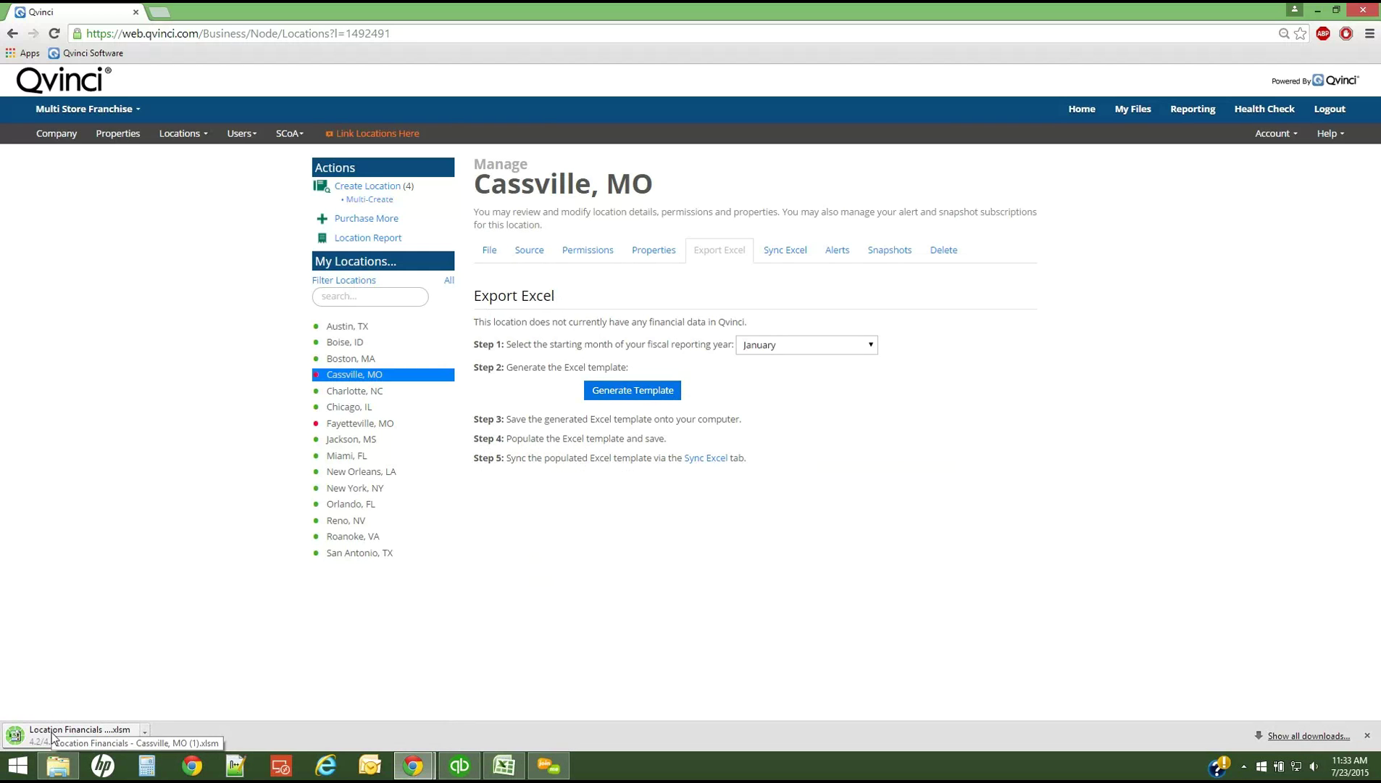
click(52, 734)
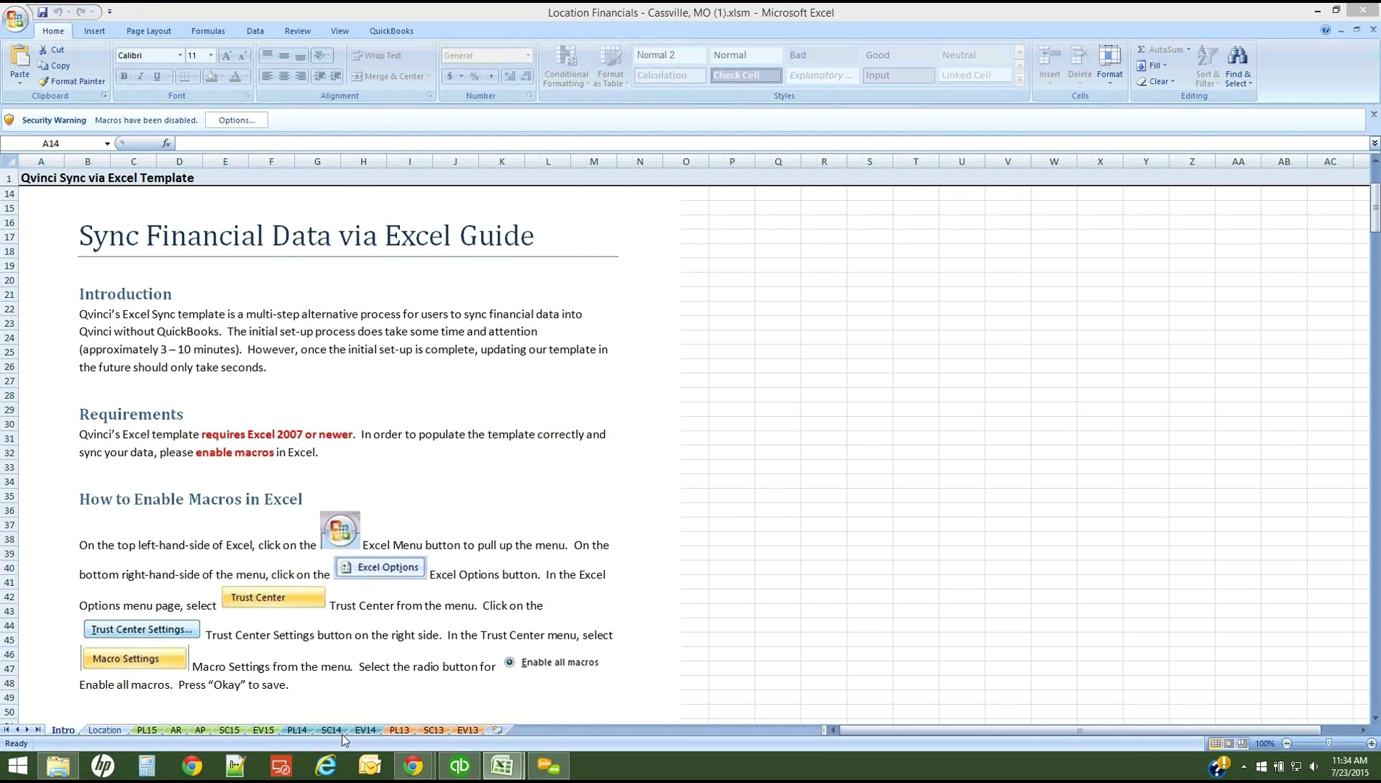
Enable the template's macros and show its empty PL15 Profit & Loss 2015 sheet.
click(147, 732)
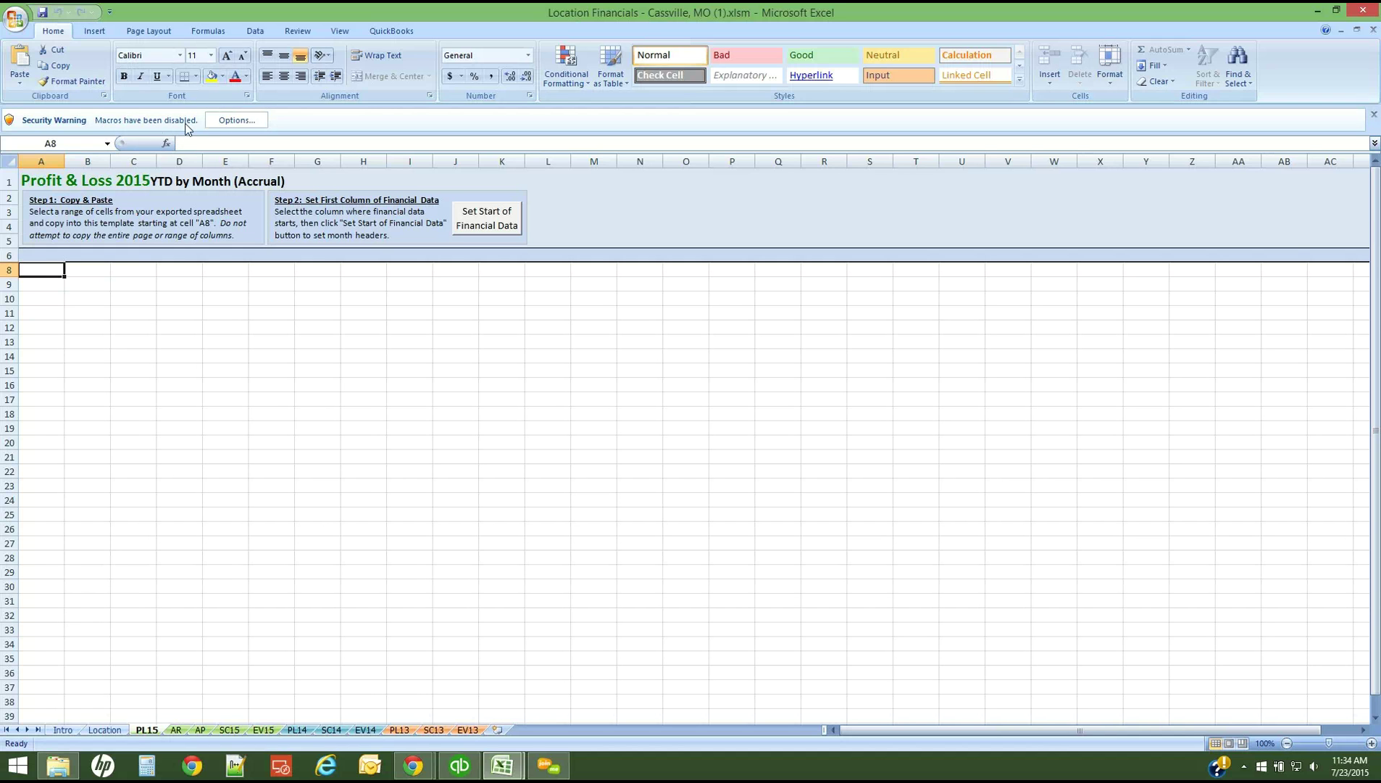
click(237, 120)
key(Return)
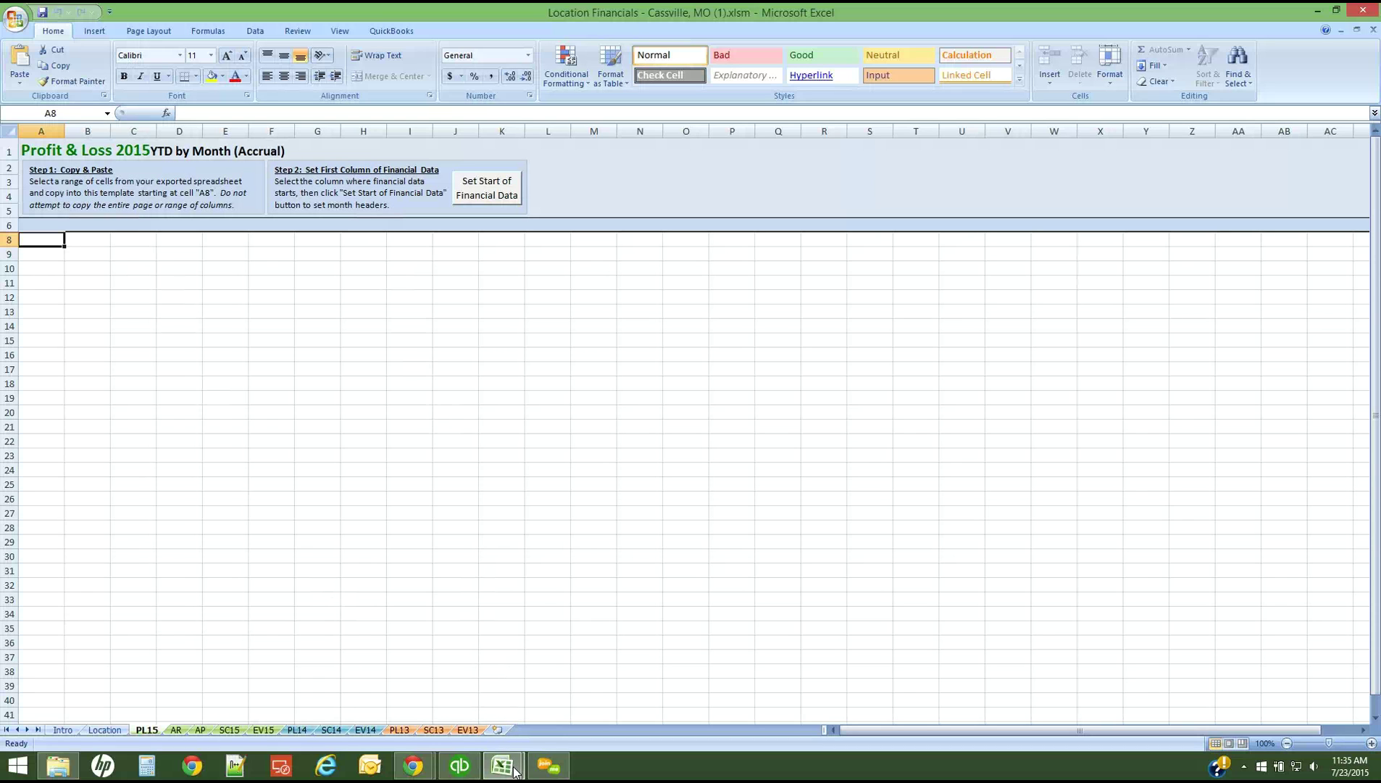
Bring Financials.xlsx forward and review its P&L rows from Cost of Goods Sold to Net Income.
mouse_move(515, 769)
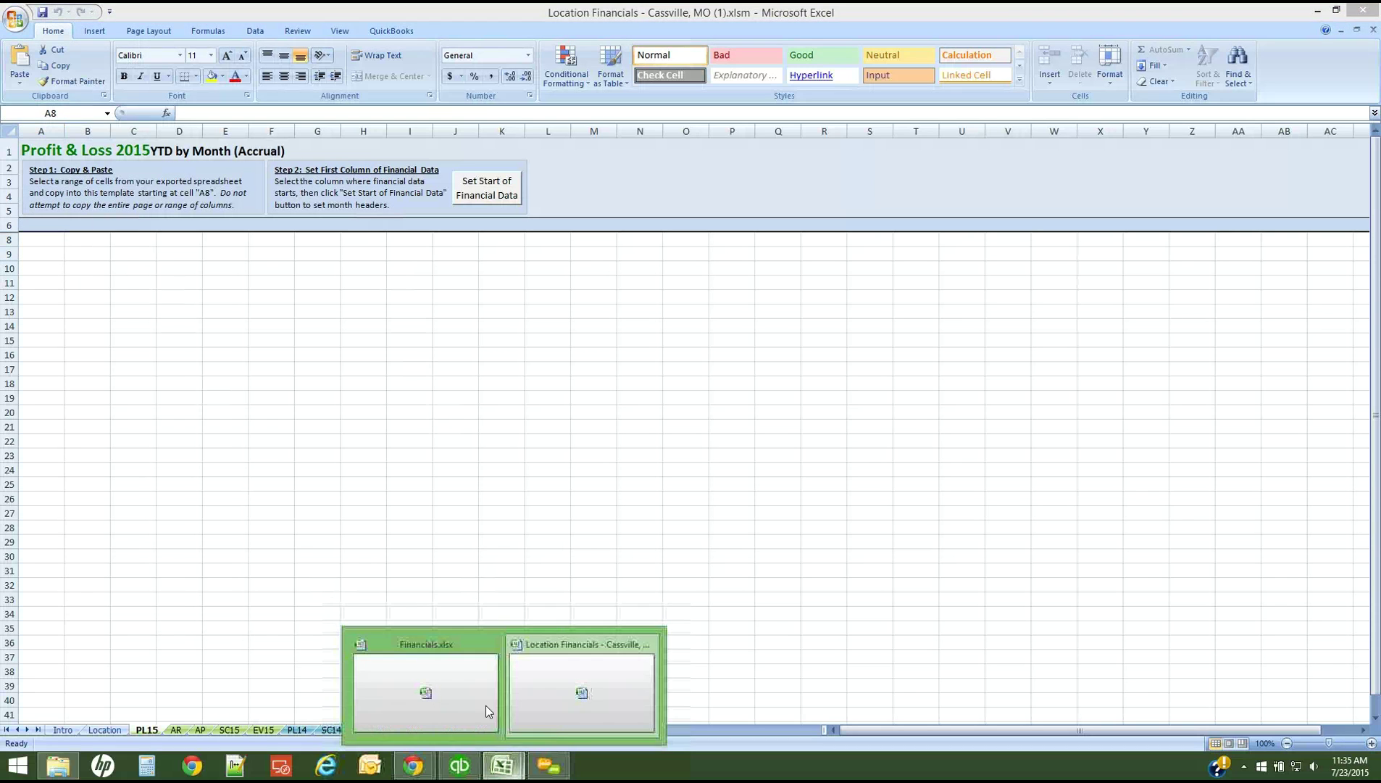
click(419, 676)
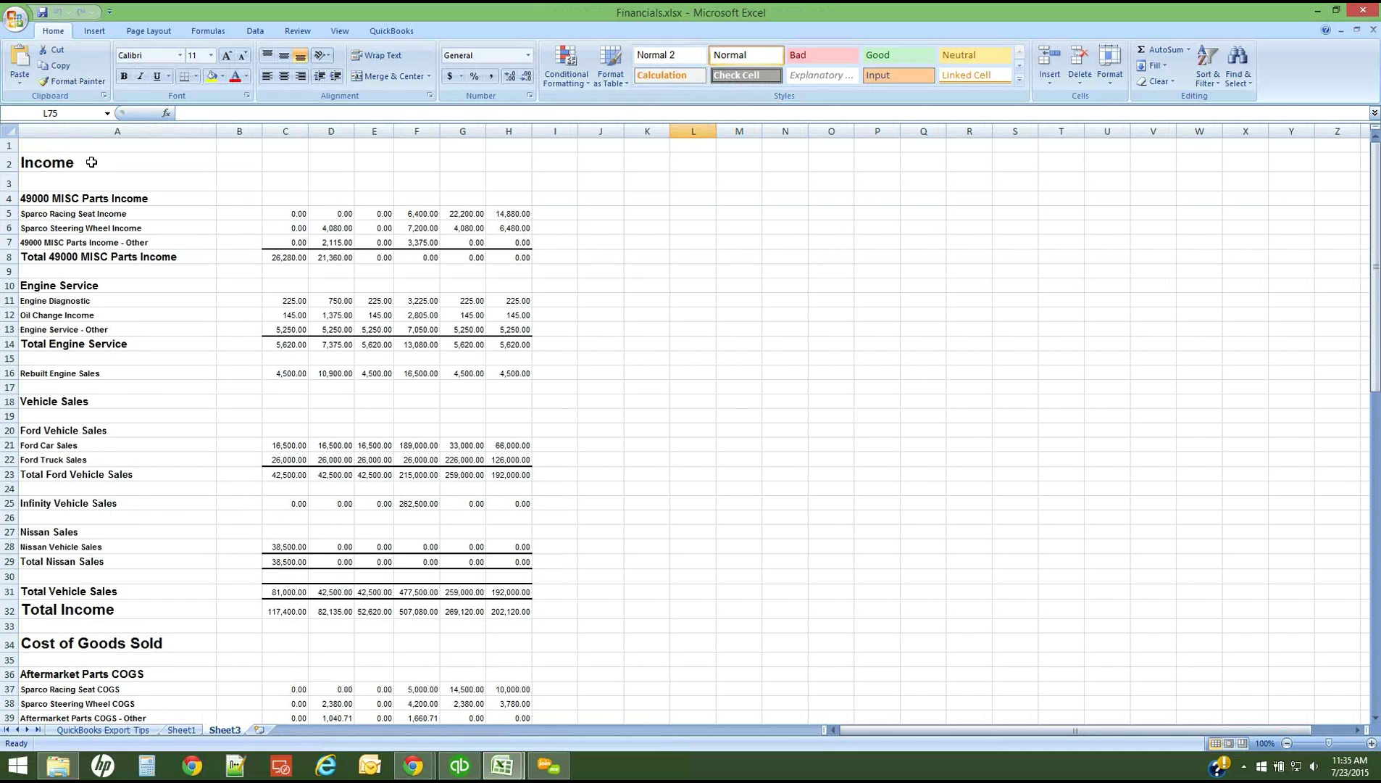
click(185, 644)
scroll(181, 641, down, 9)
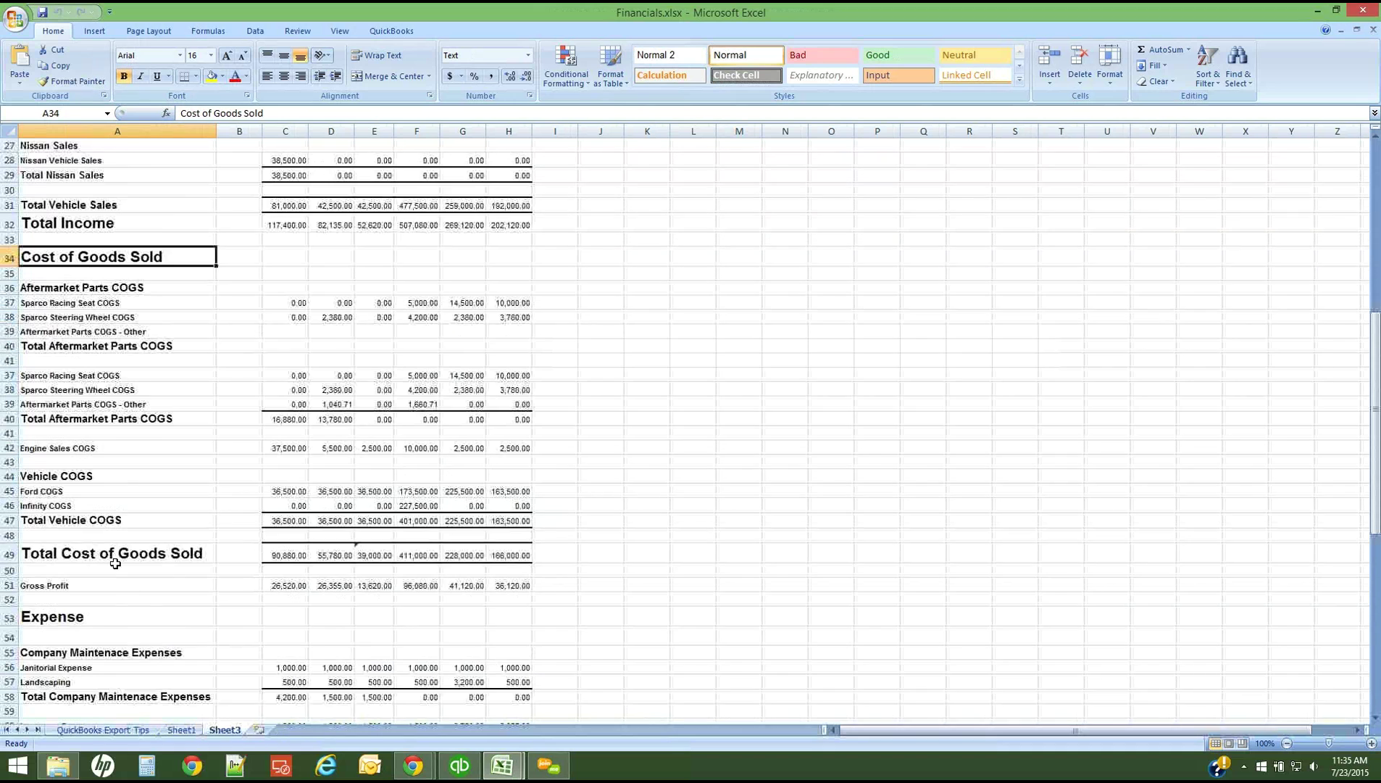
scroll(123, 620, down, 9)
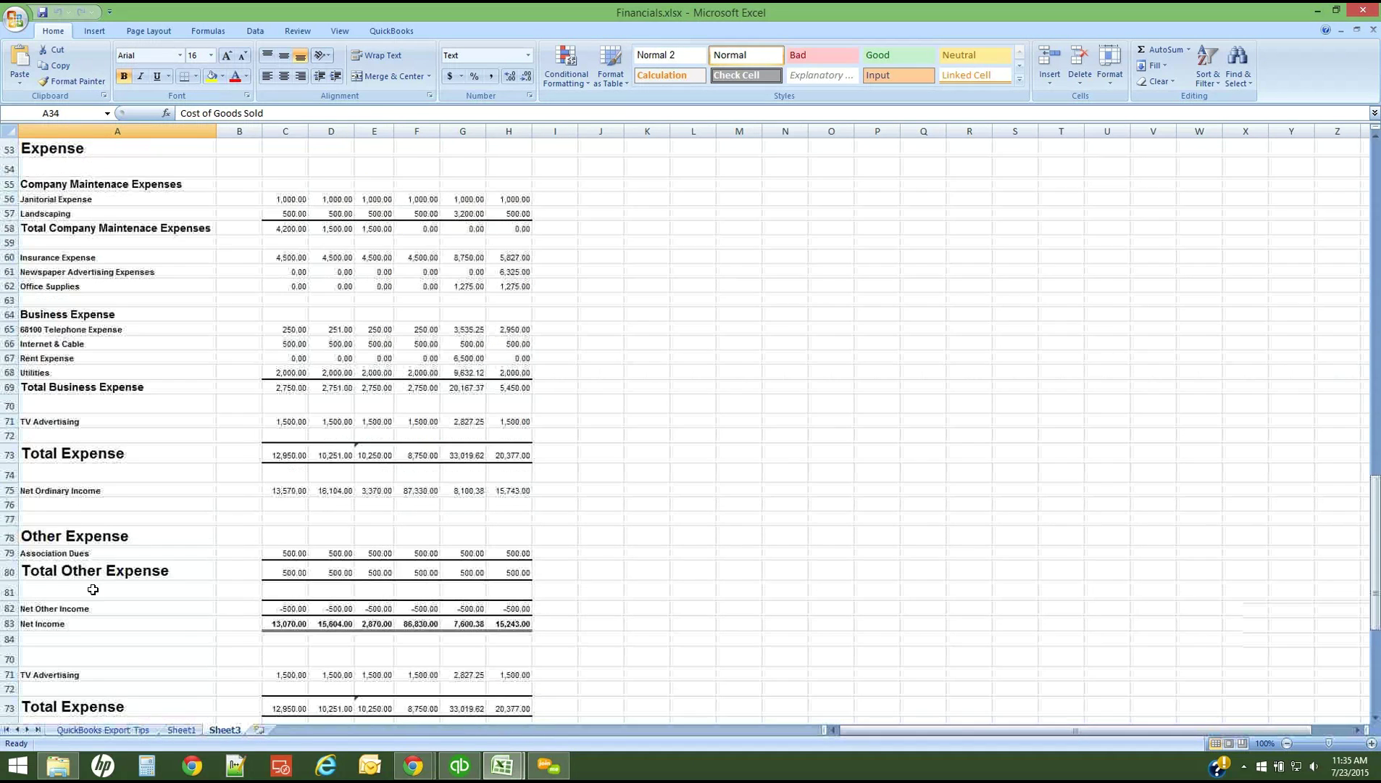
scroll(58, 535, down, 2)
click(71, 545)
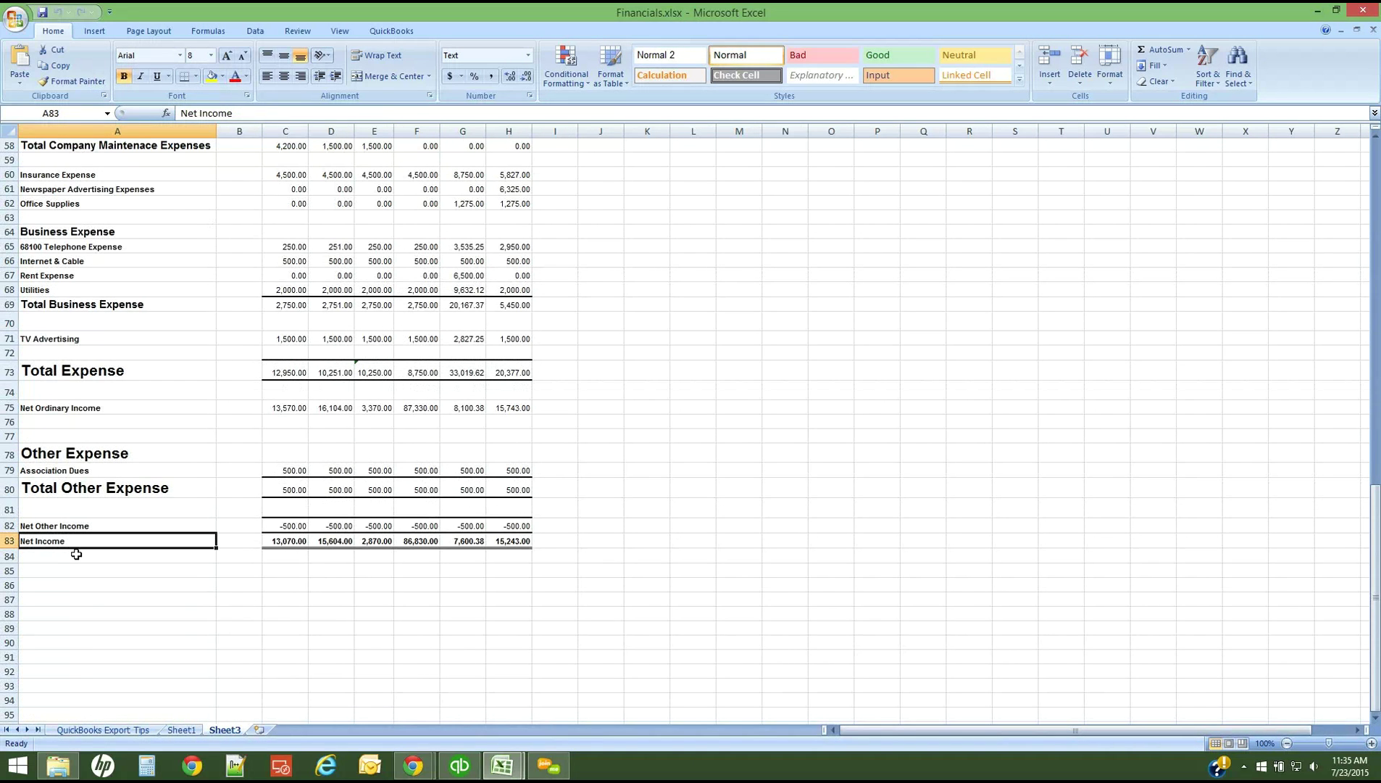
Copy the Sheet1 profit and loss report range A2:M61.
click(181, 730)
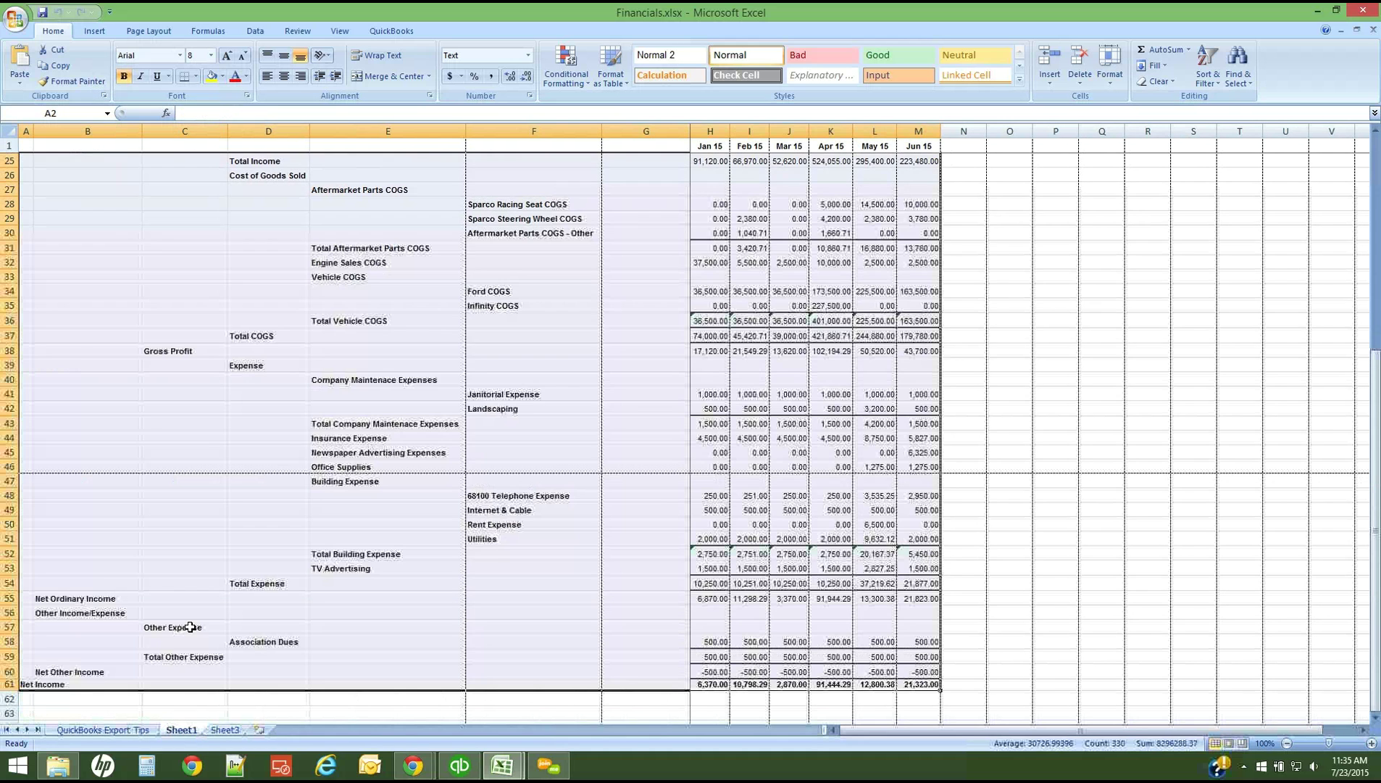
click(196, 556)
scroll(196, 556, up, 6)
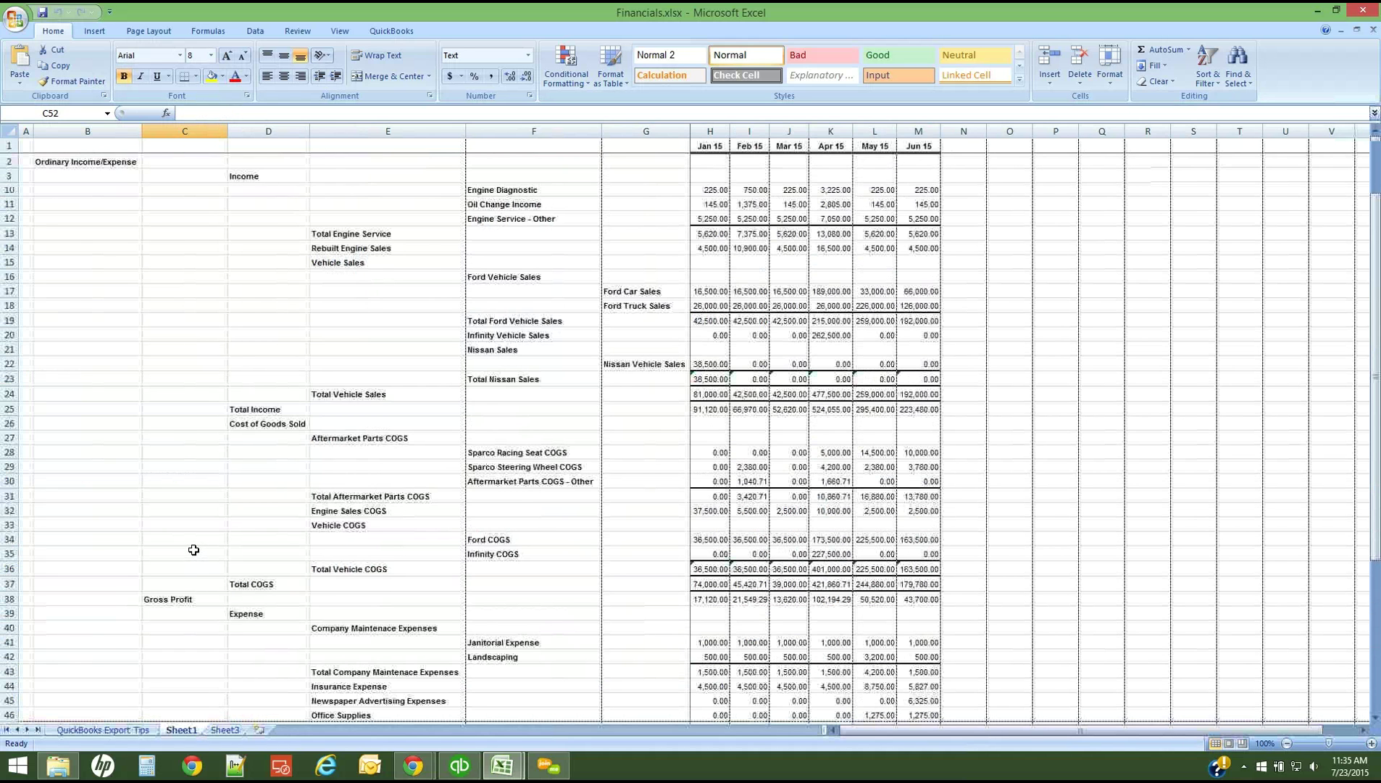
scroll(86, 577, up, 2)
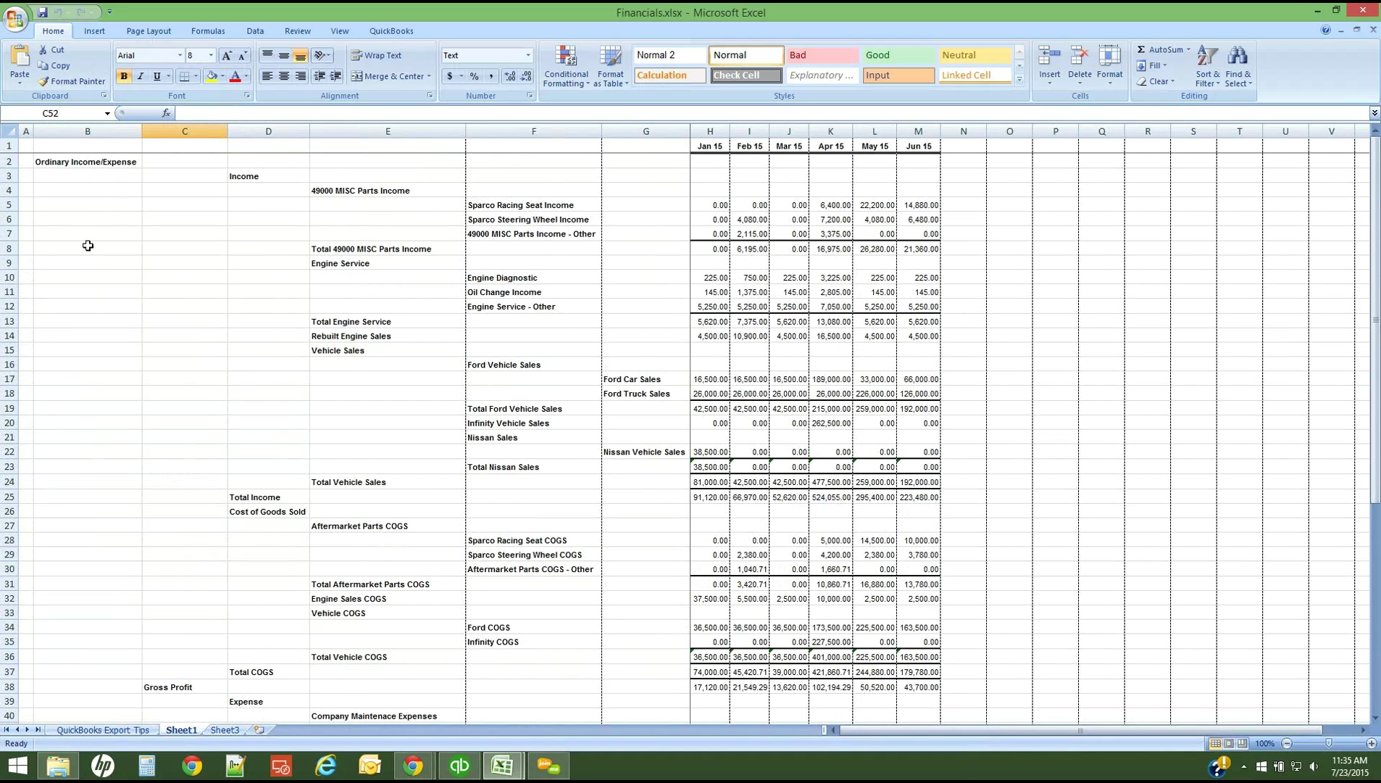
click(25, 160)
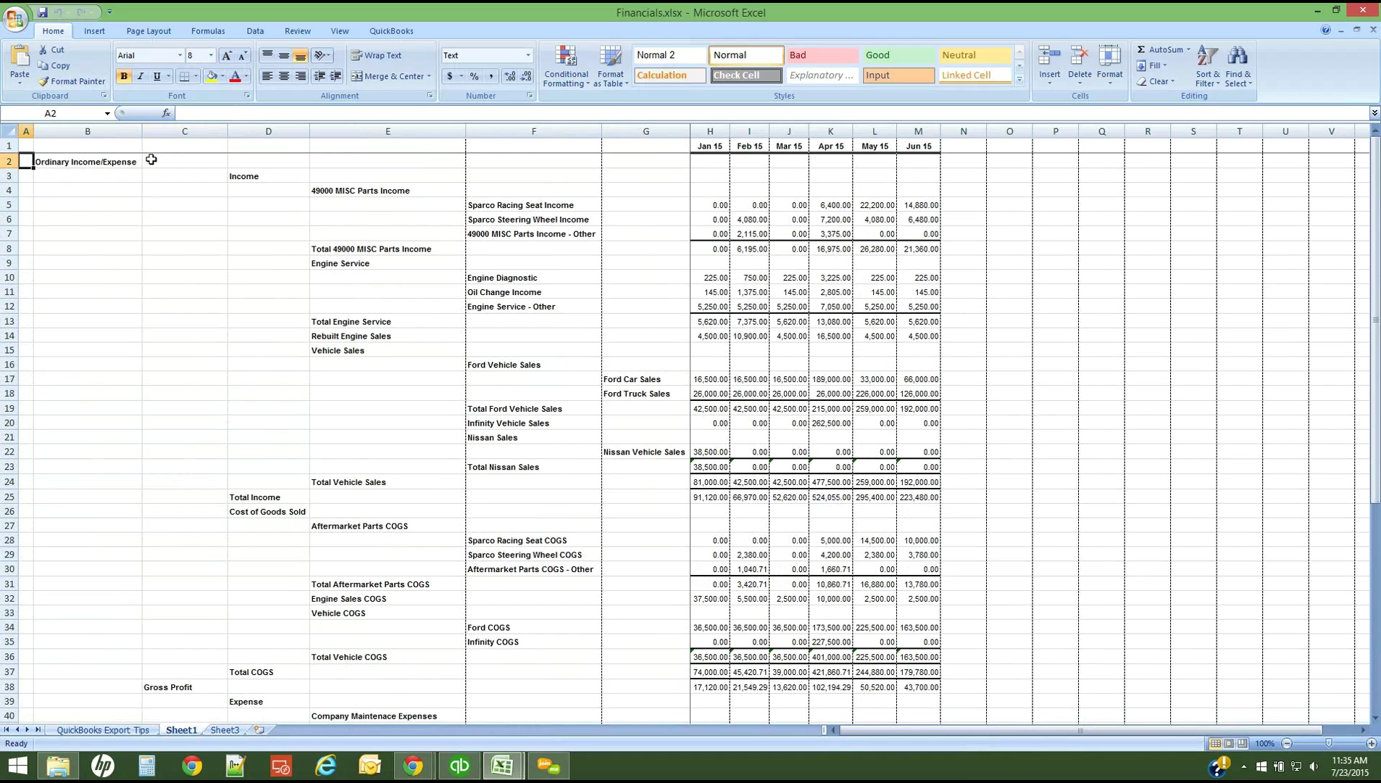
drag(87, 163, 917, 166)
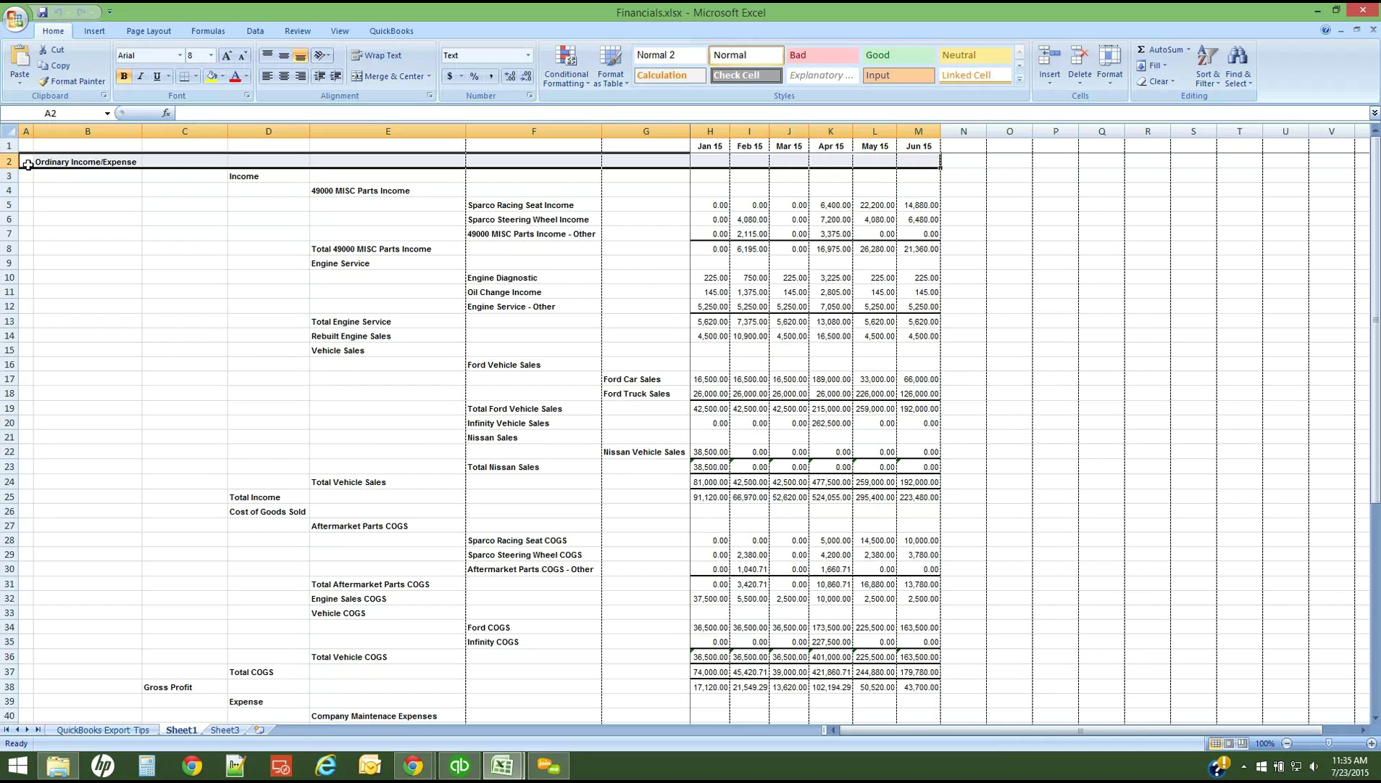
drag(27, 165, 833, 714)
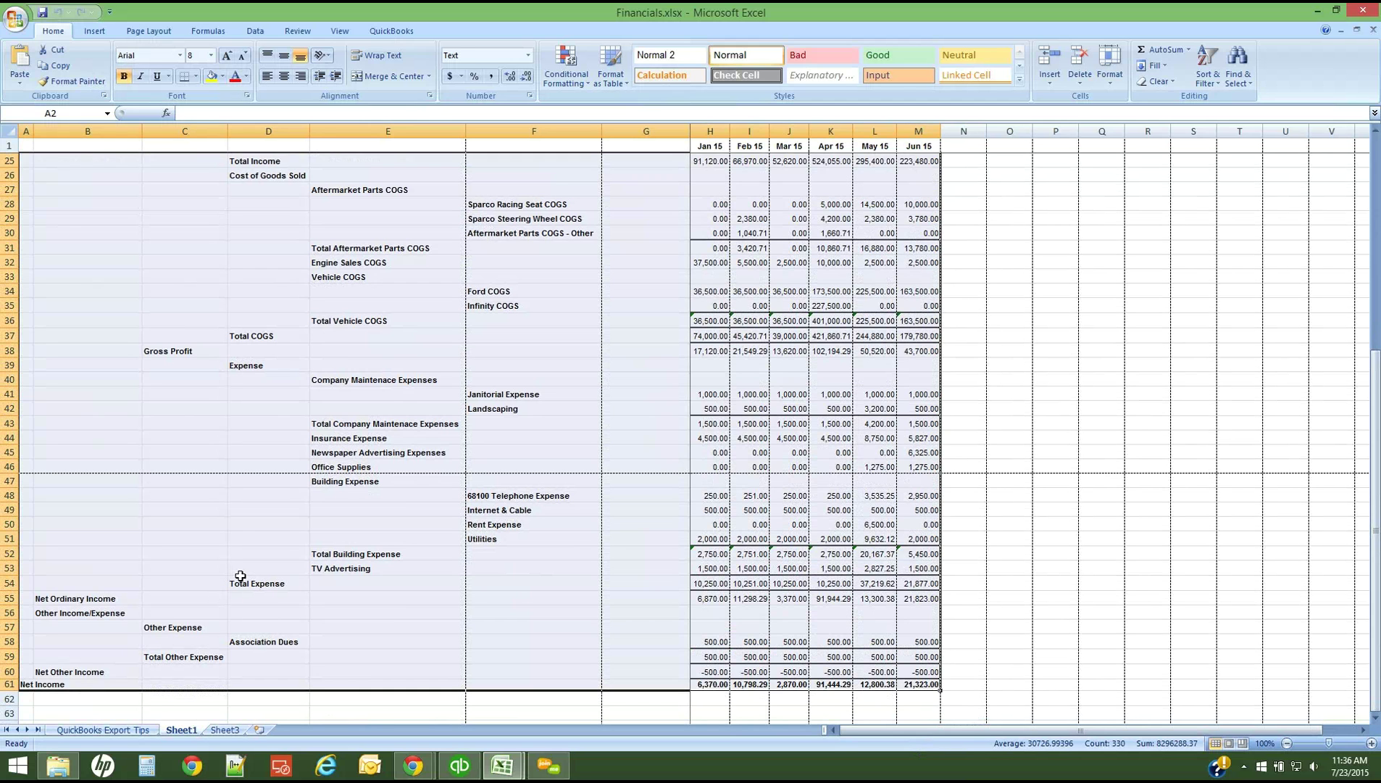
key(ctrl+c)
Paste the report into PL15 at A8 and add Jan-15 to Dec-15 headers starting at column H.
mouse_move(502, 765)
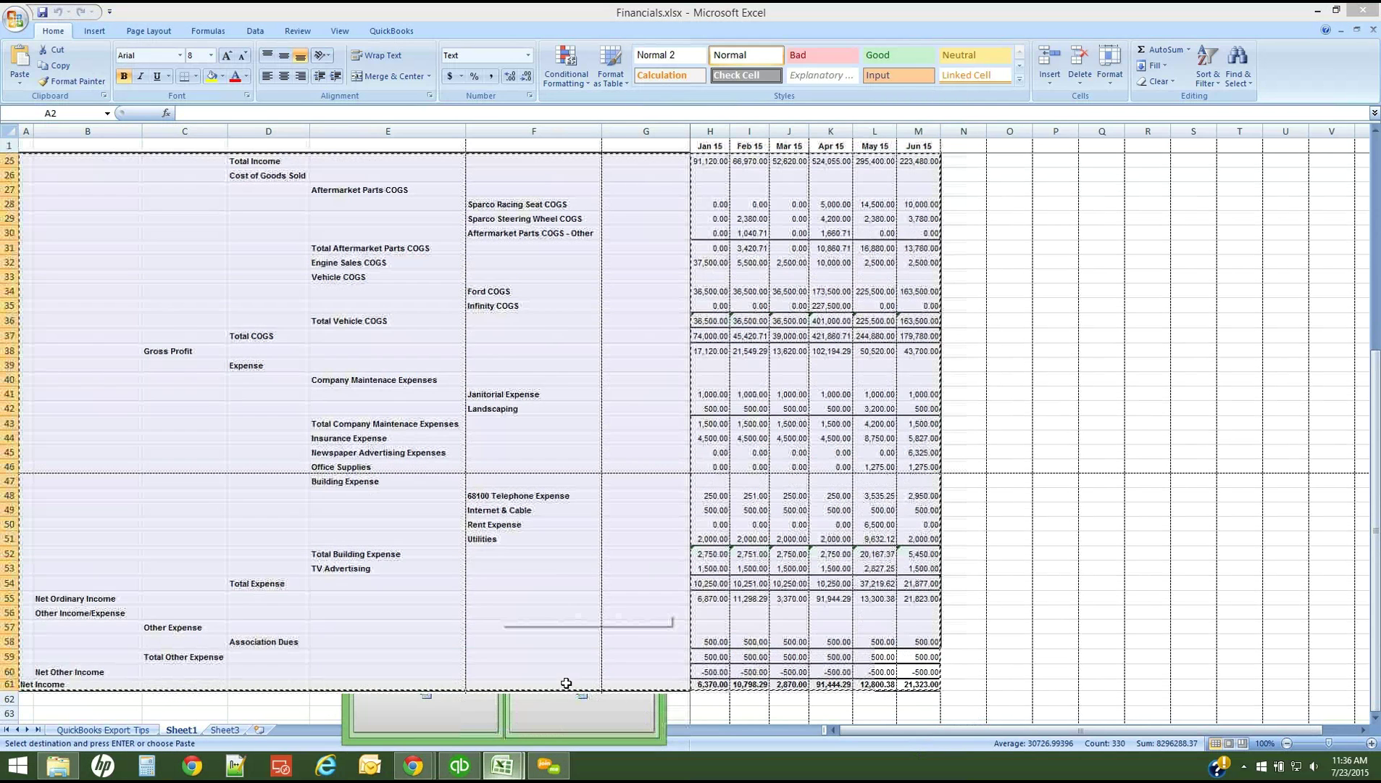
click(566, 683)
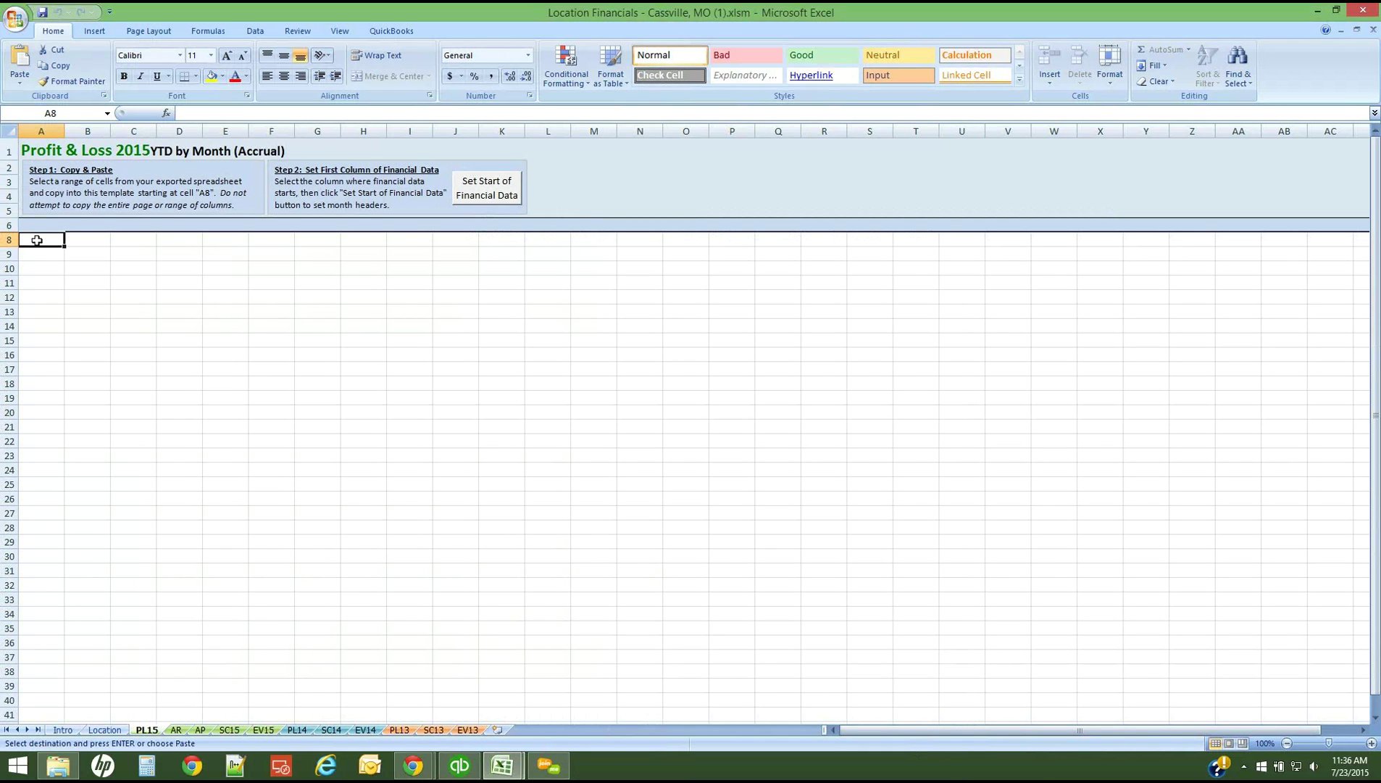
key(ctrl+v)
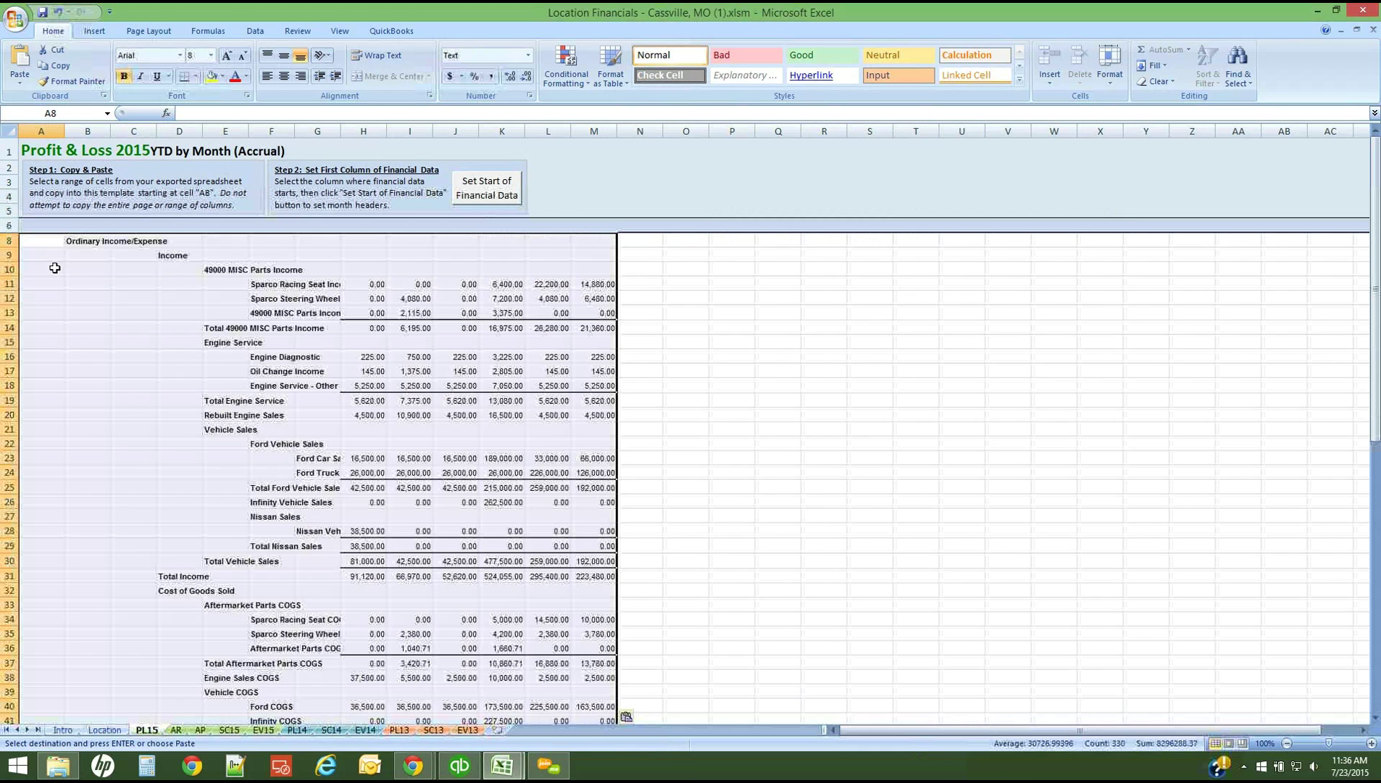
click(365, 256)
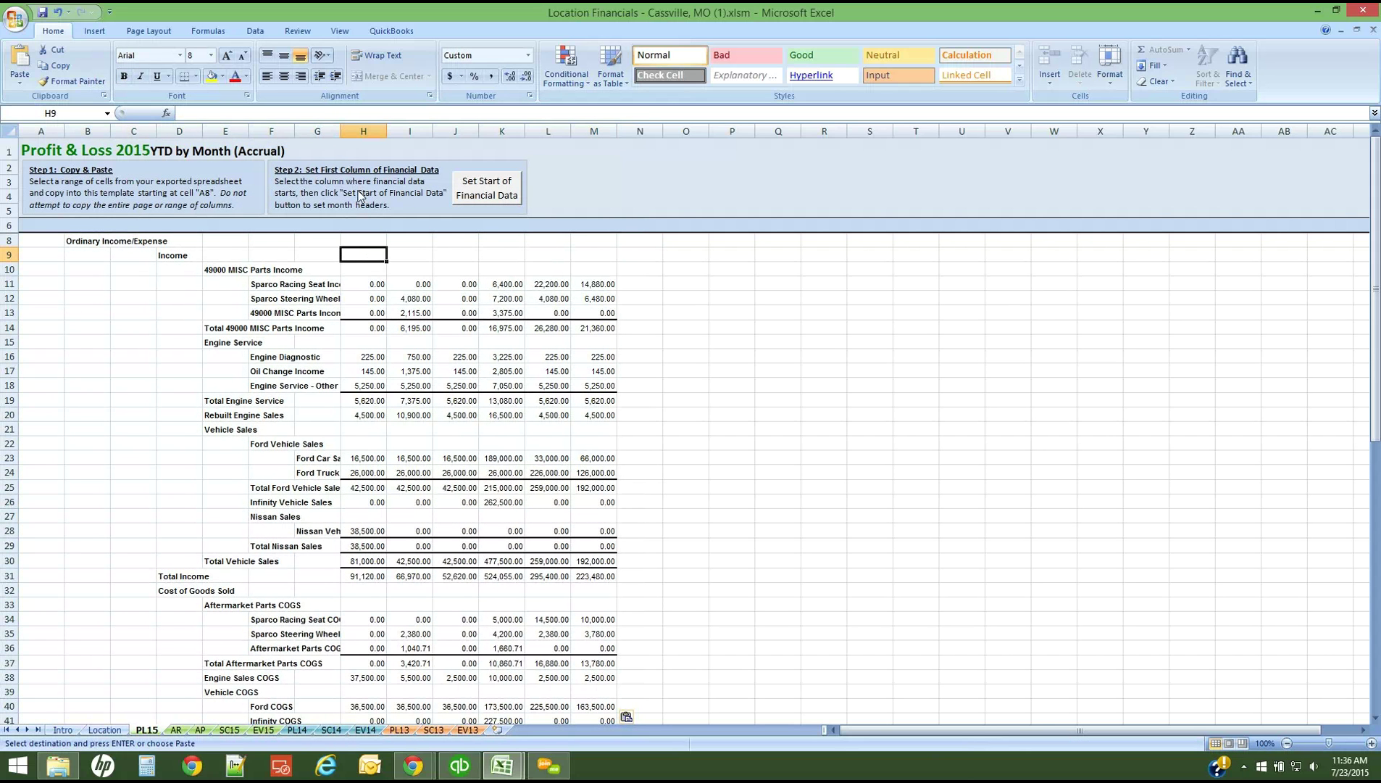
click(479, 192)
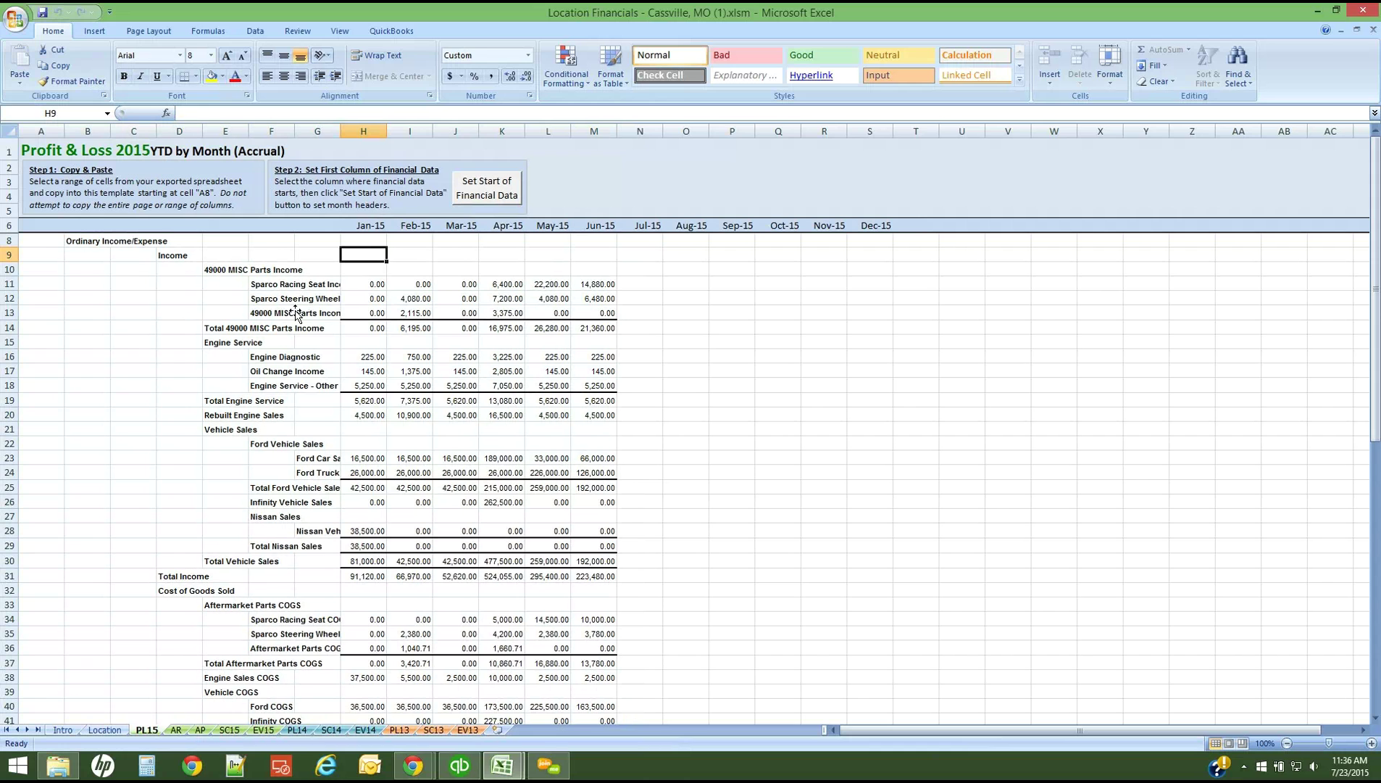
Save the workbook to the Desktop as macro-enabled 'Location Financials - Cassville, MO (1).xlsm'.
click(295, 313)
click(16, 19)
mouse_move(76, 148)
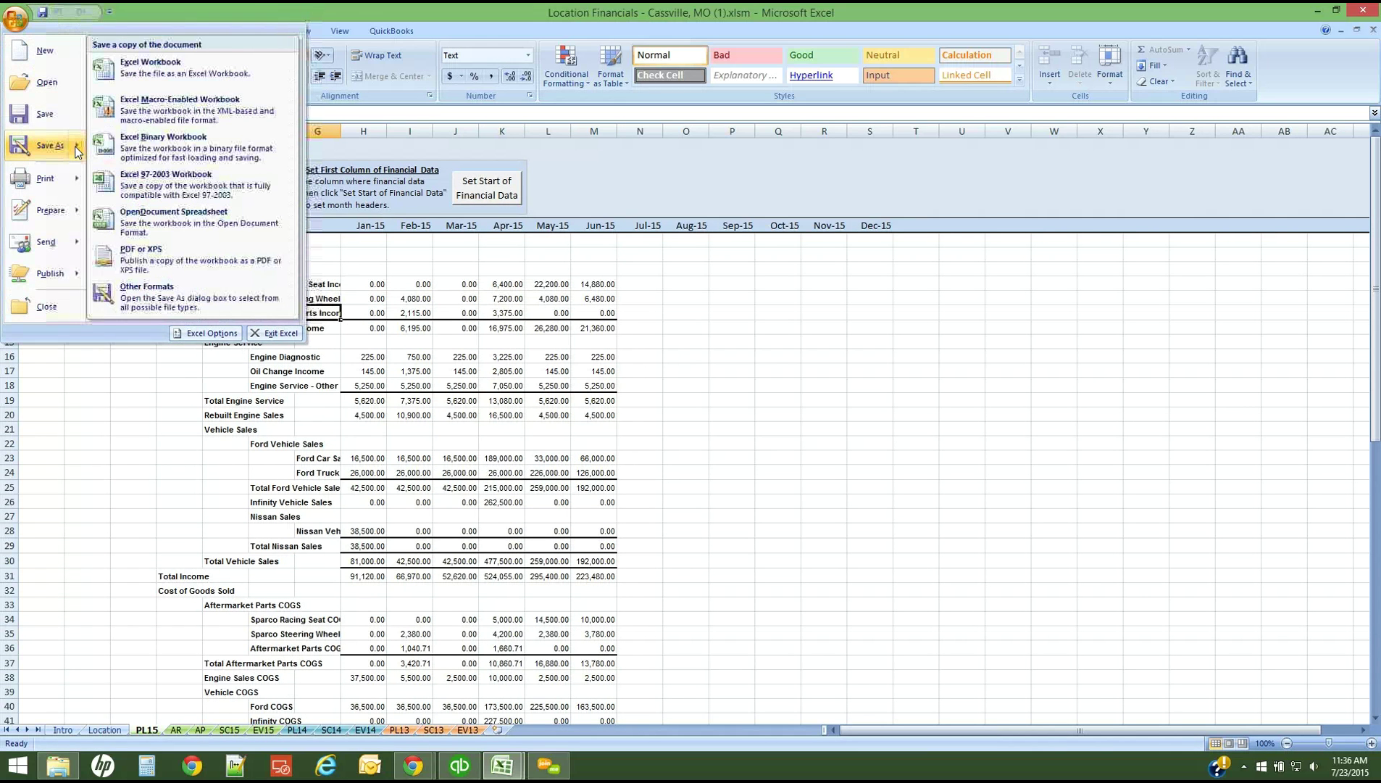
click(206, 116)
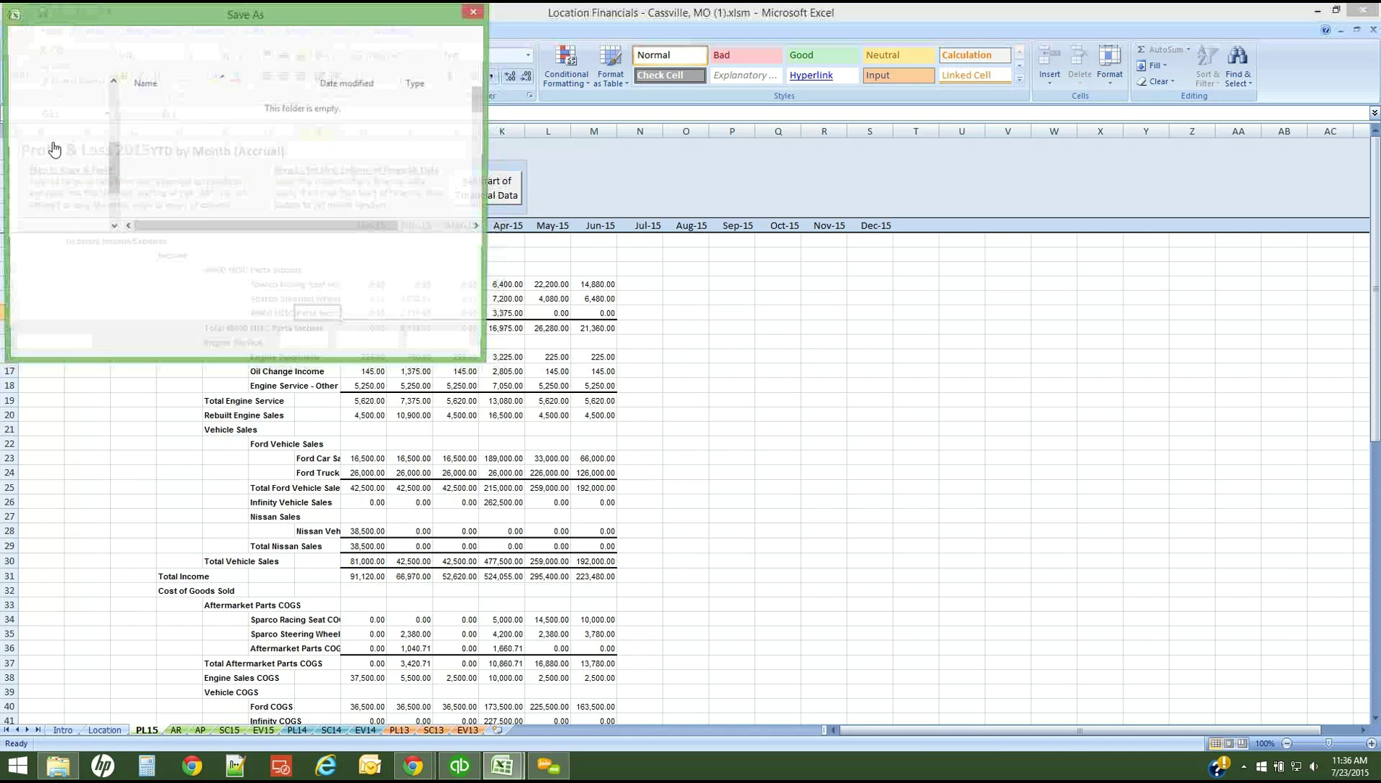
click(58, 112)
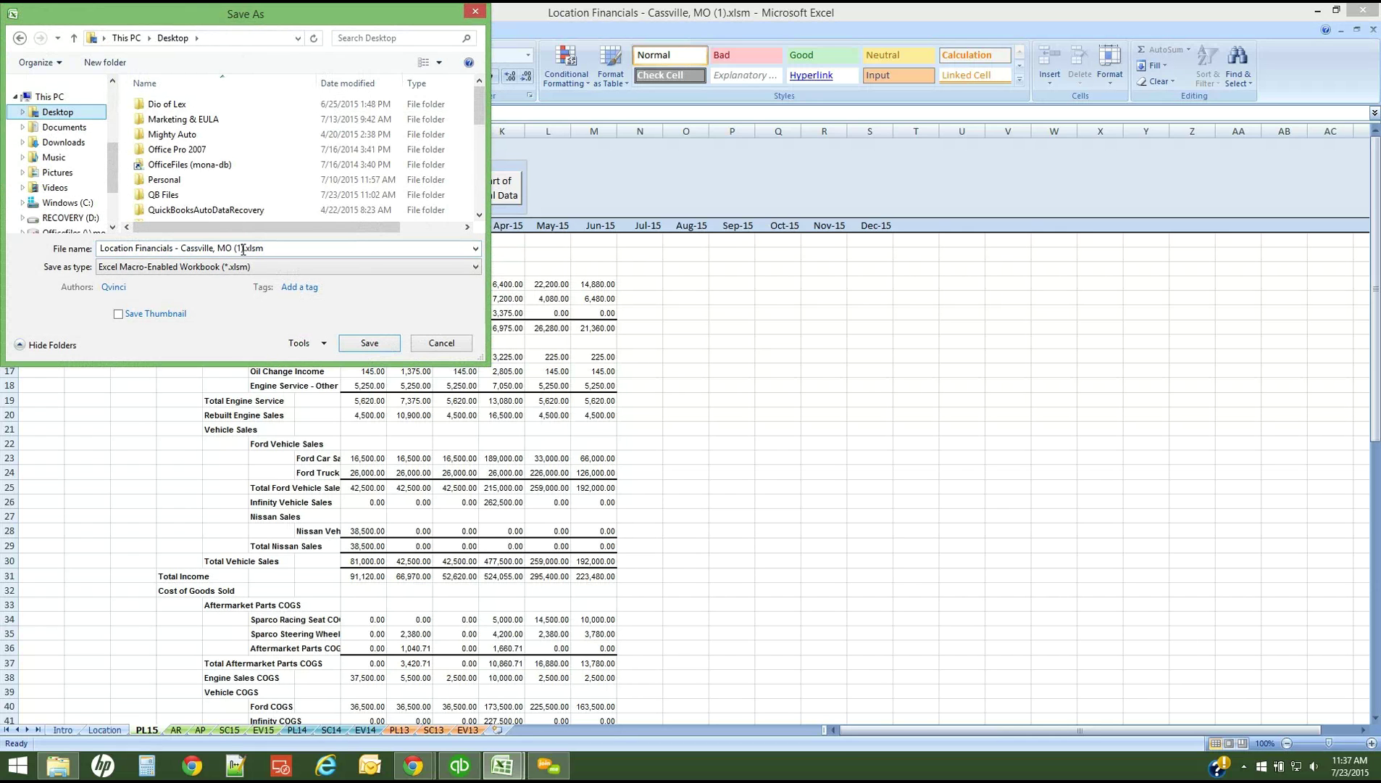
click(363, 345)
click(366, 345)
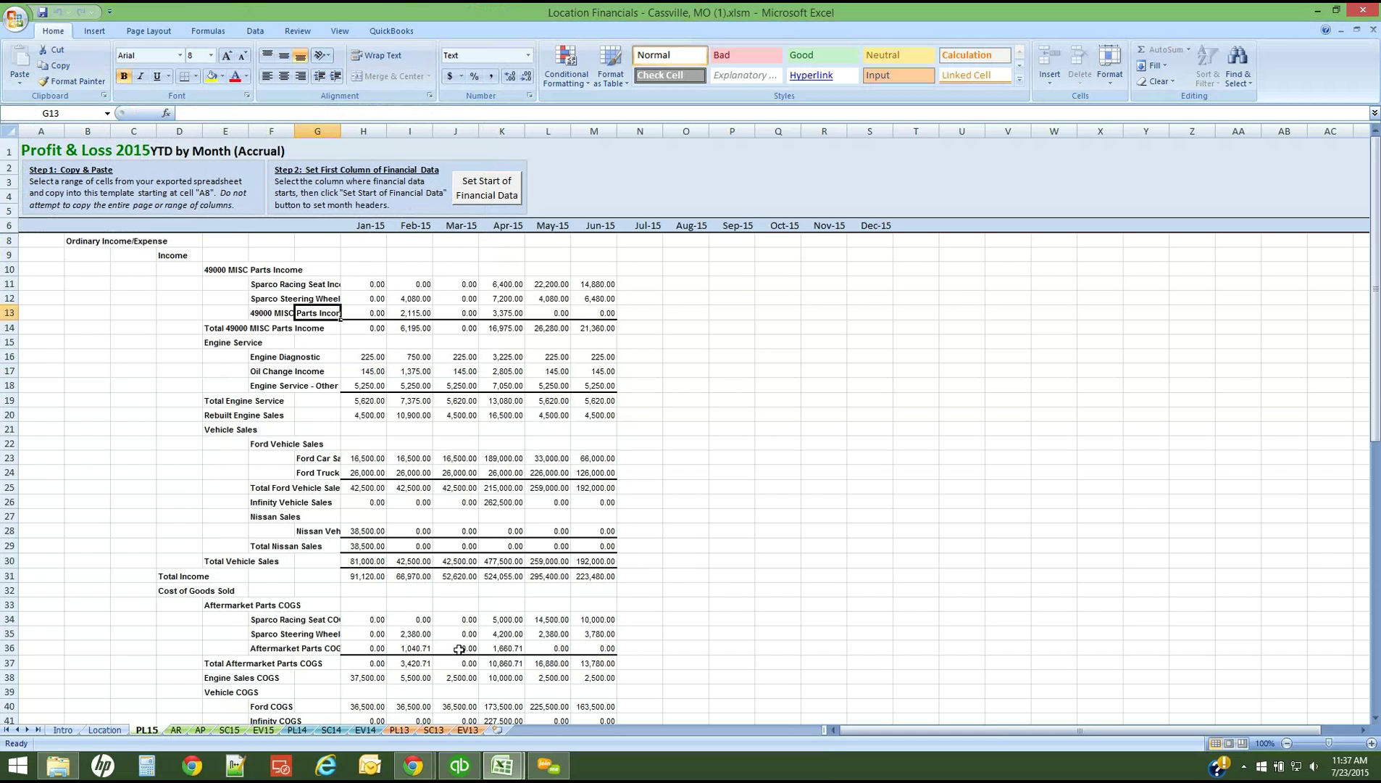
Attach 'Location Financials - Cassville, MO (1).xlsm' to Cassville, MO's Sync Excel form in Qvinci.
click(419, 774)
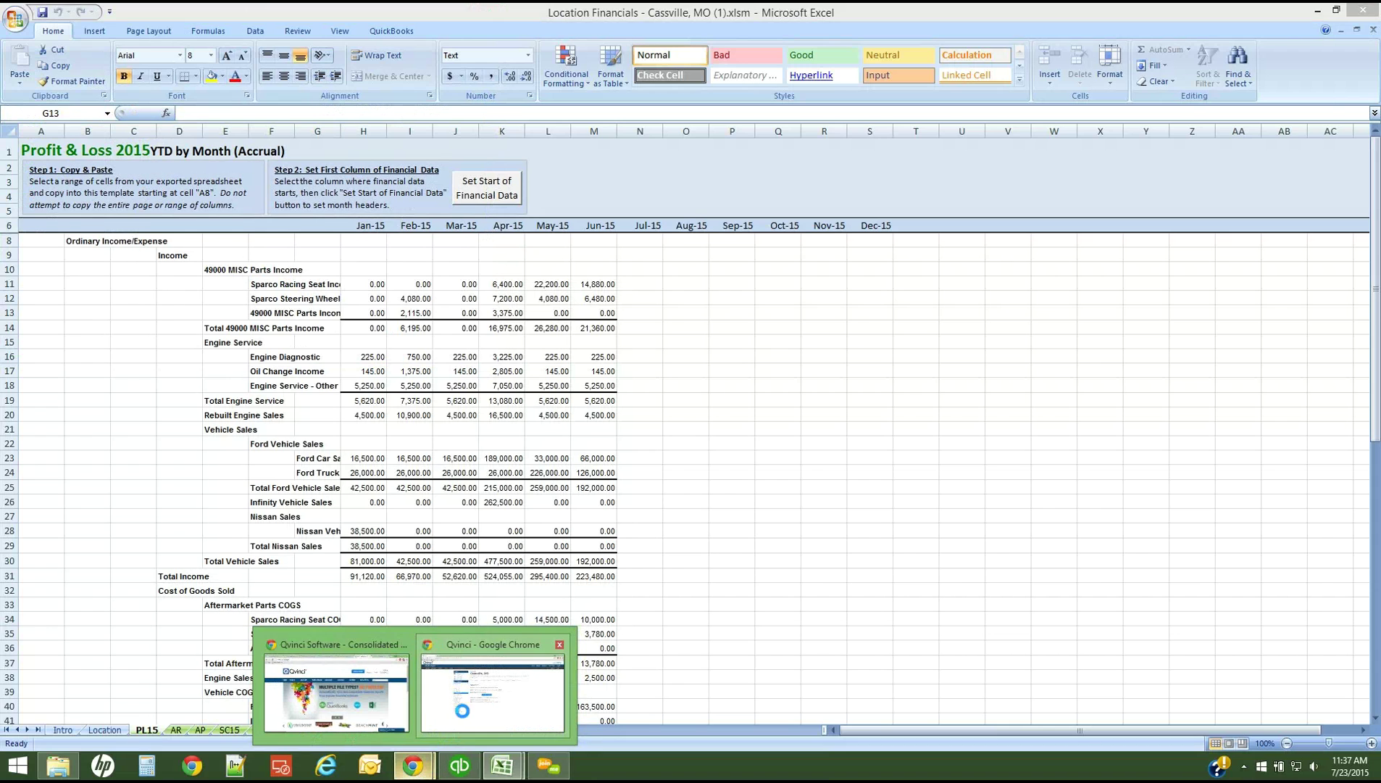
click(463, 714)
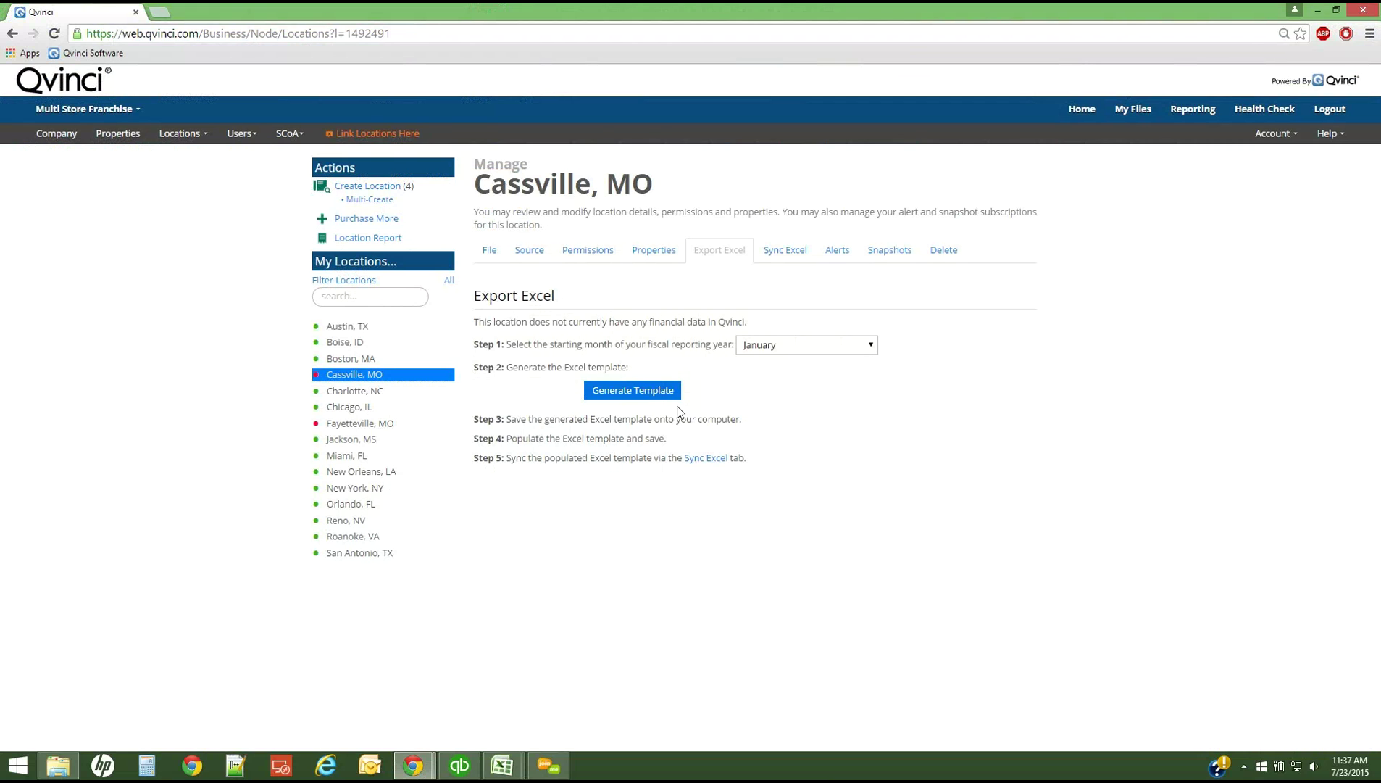
click(792, 258)
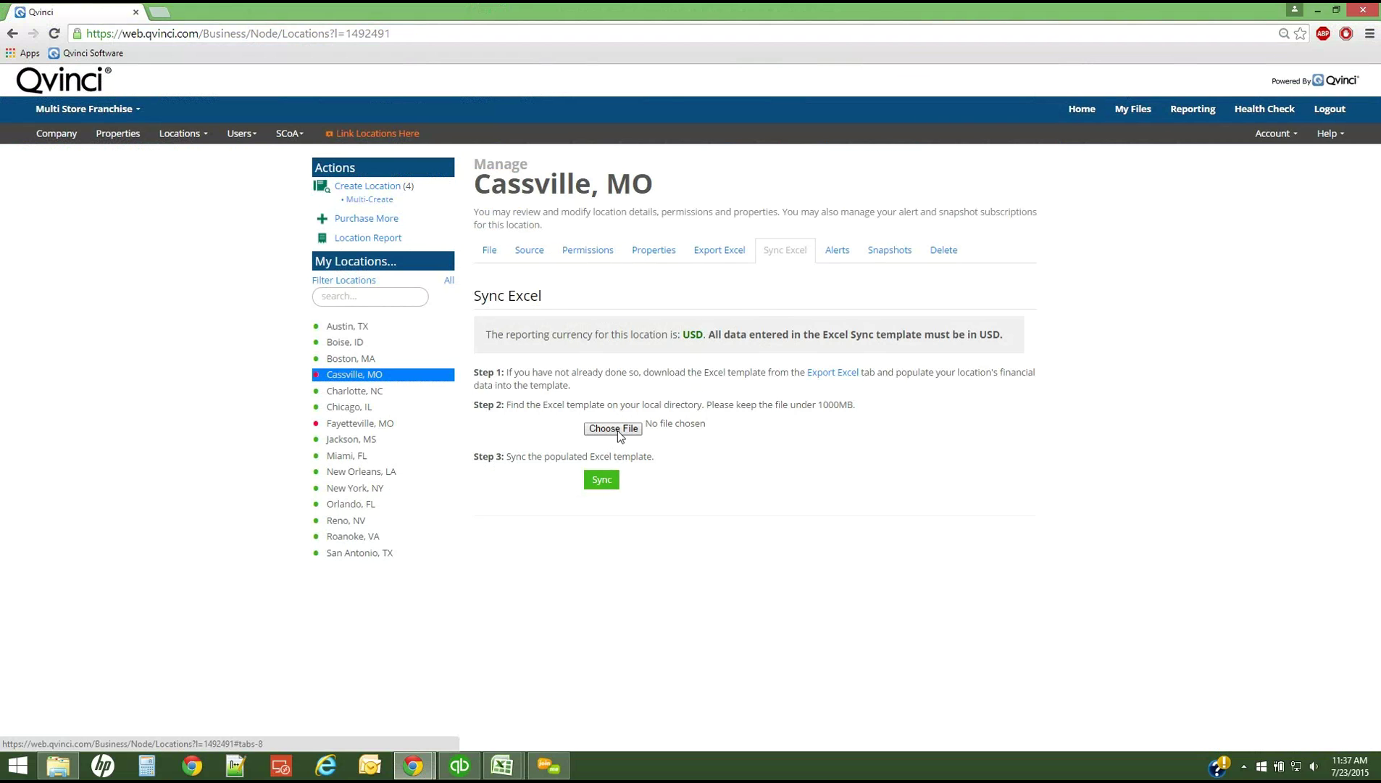
click(613, 428)
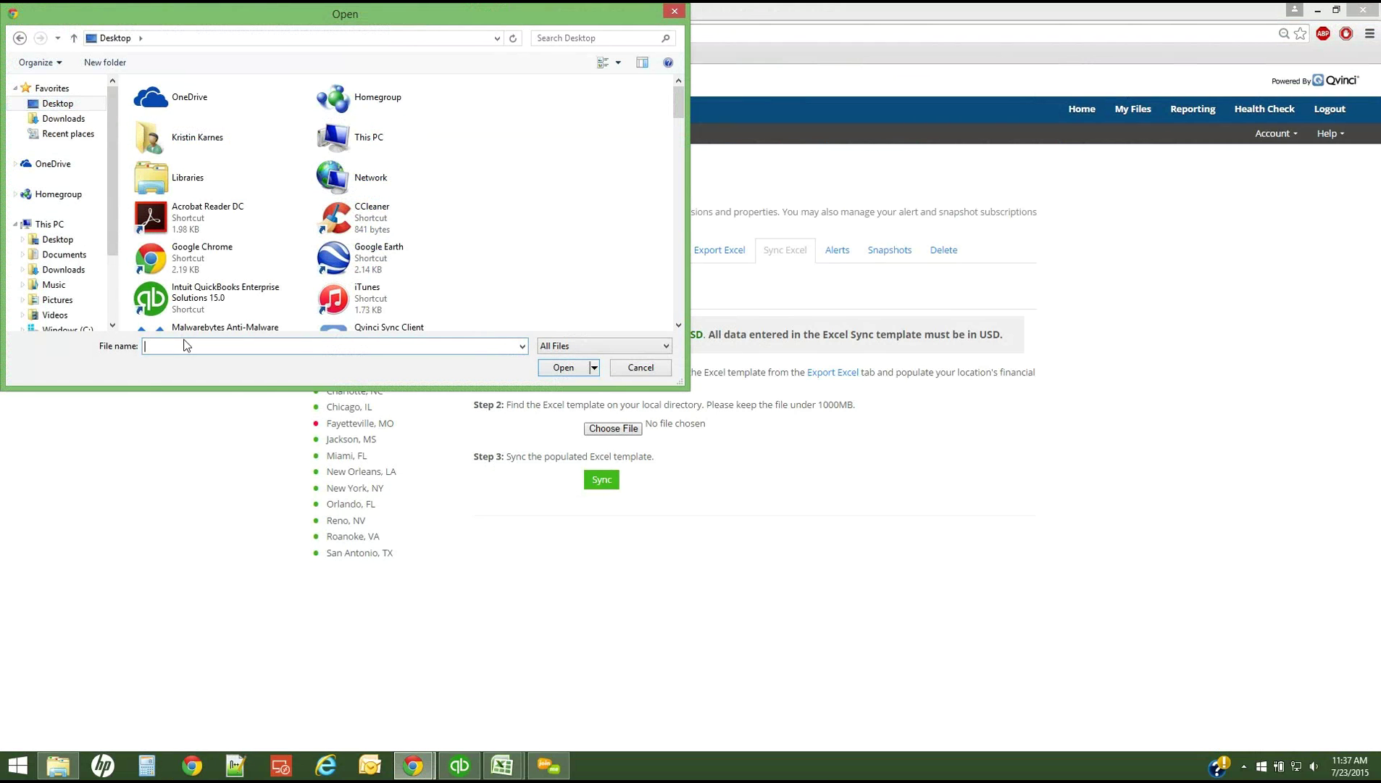
text(loc)
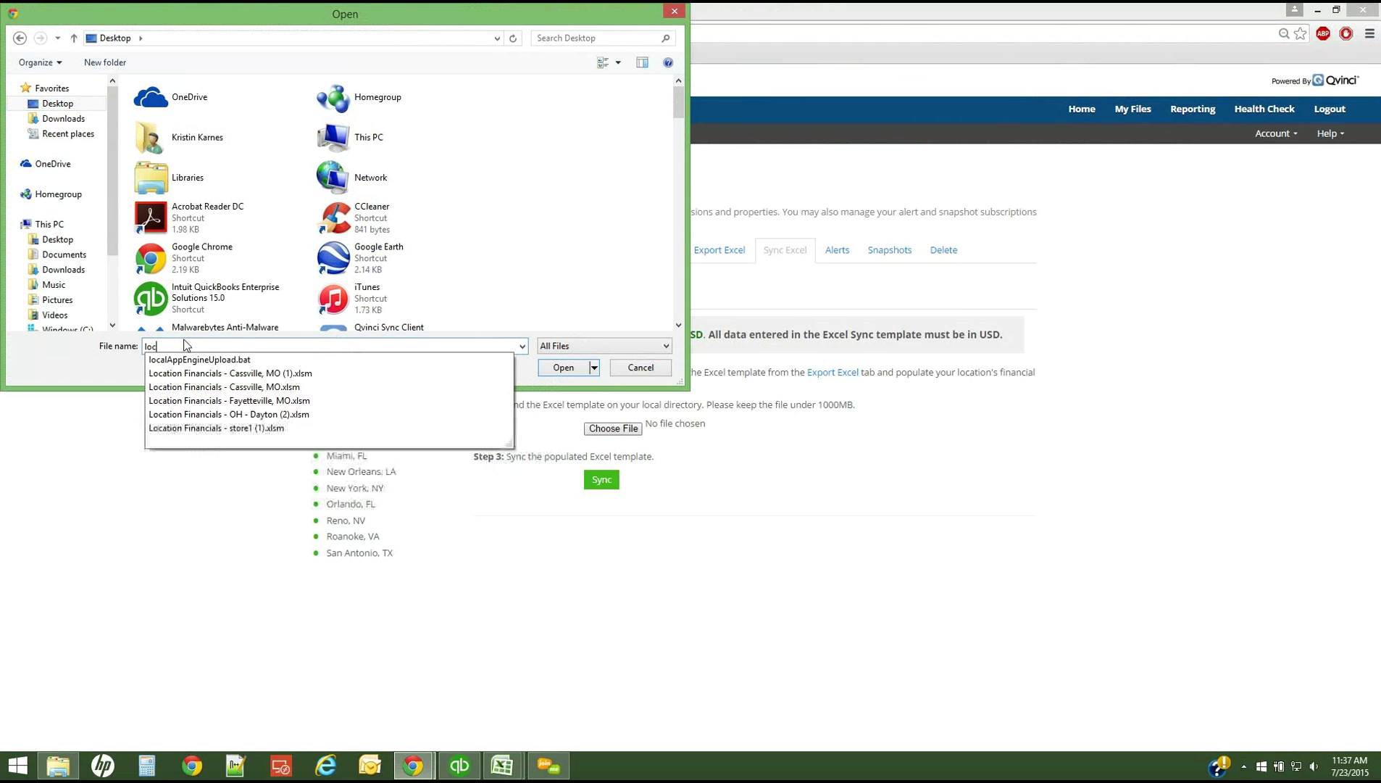
click(205, 378)
click(555, 371)
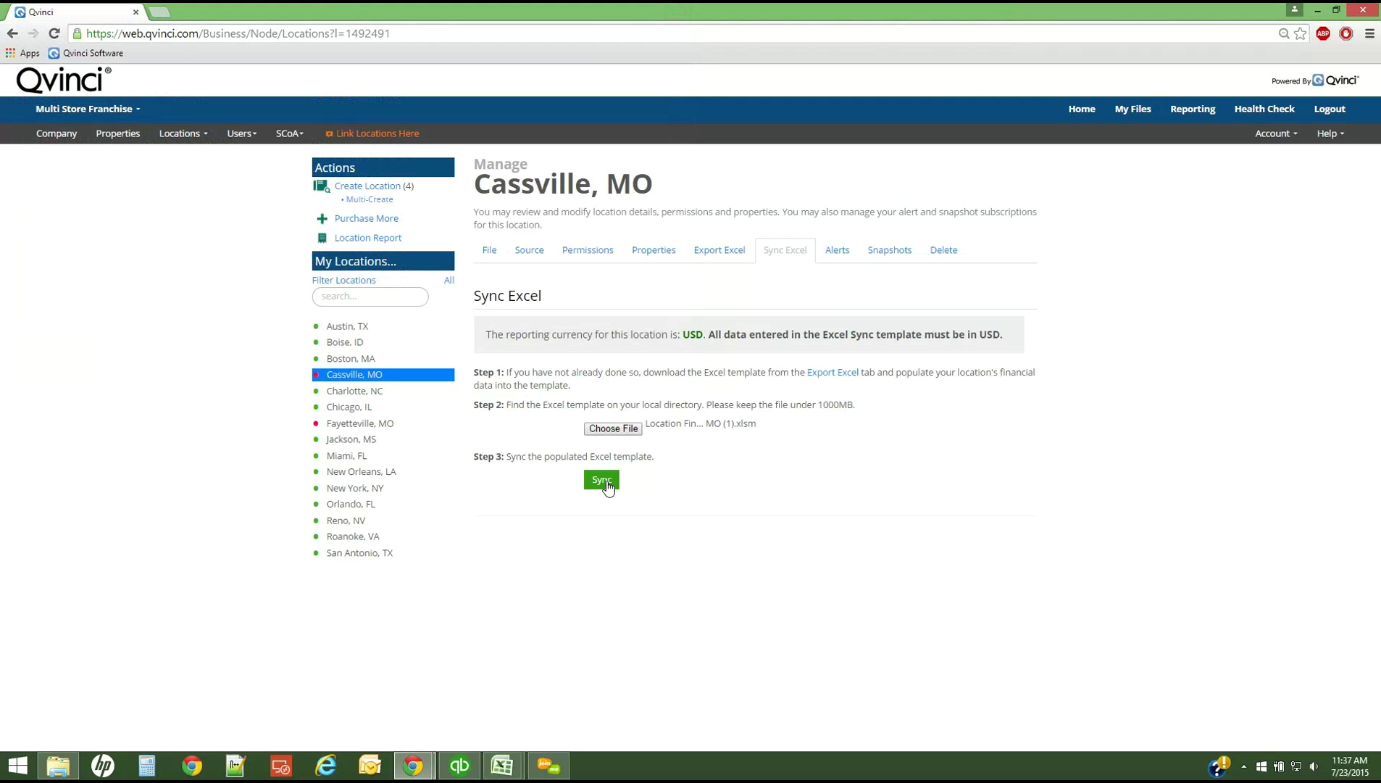
Sync the Cassville workbook, then return to the Home dashboard showing the updated location totals.
click(602, 480)
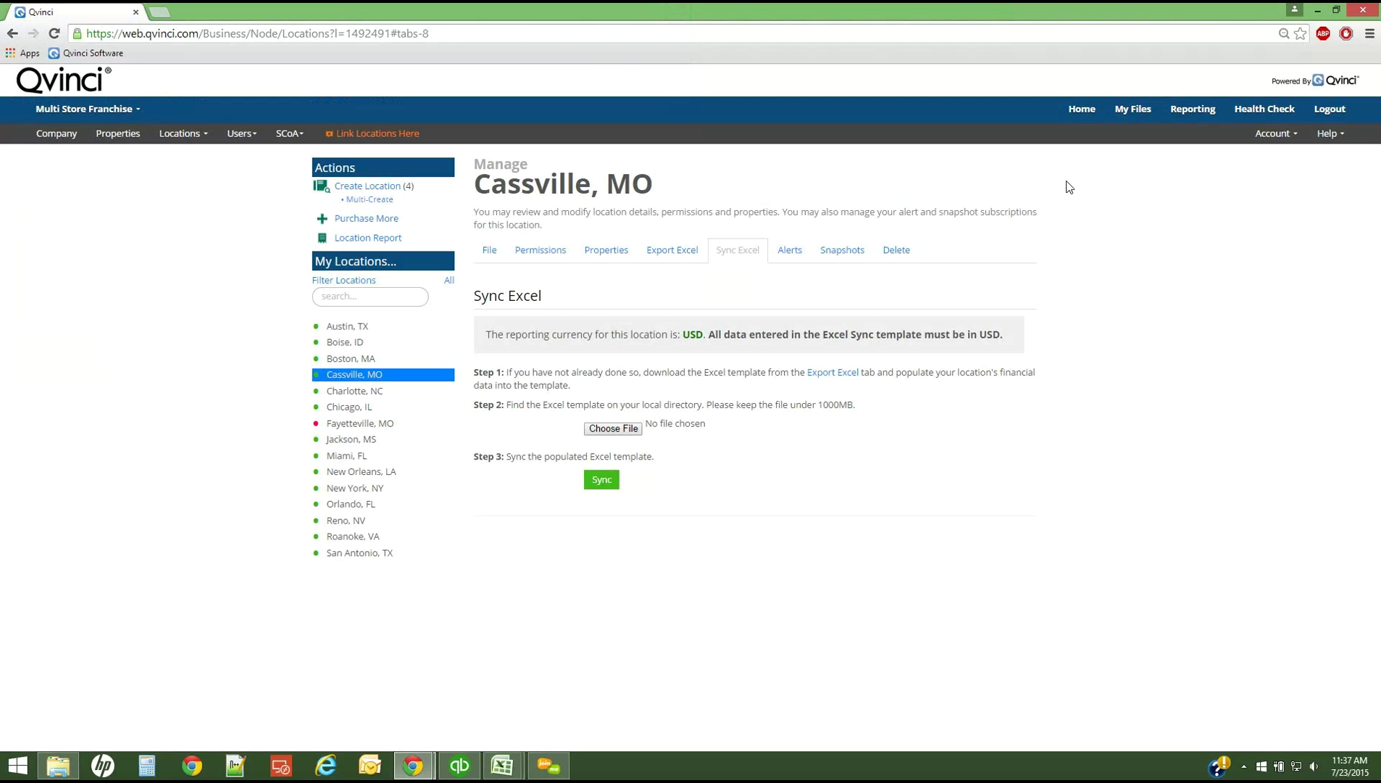
click(1082, 109)
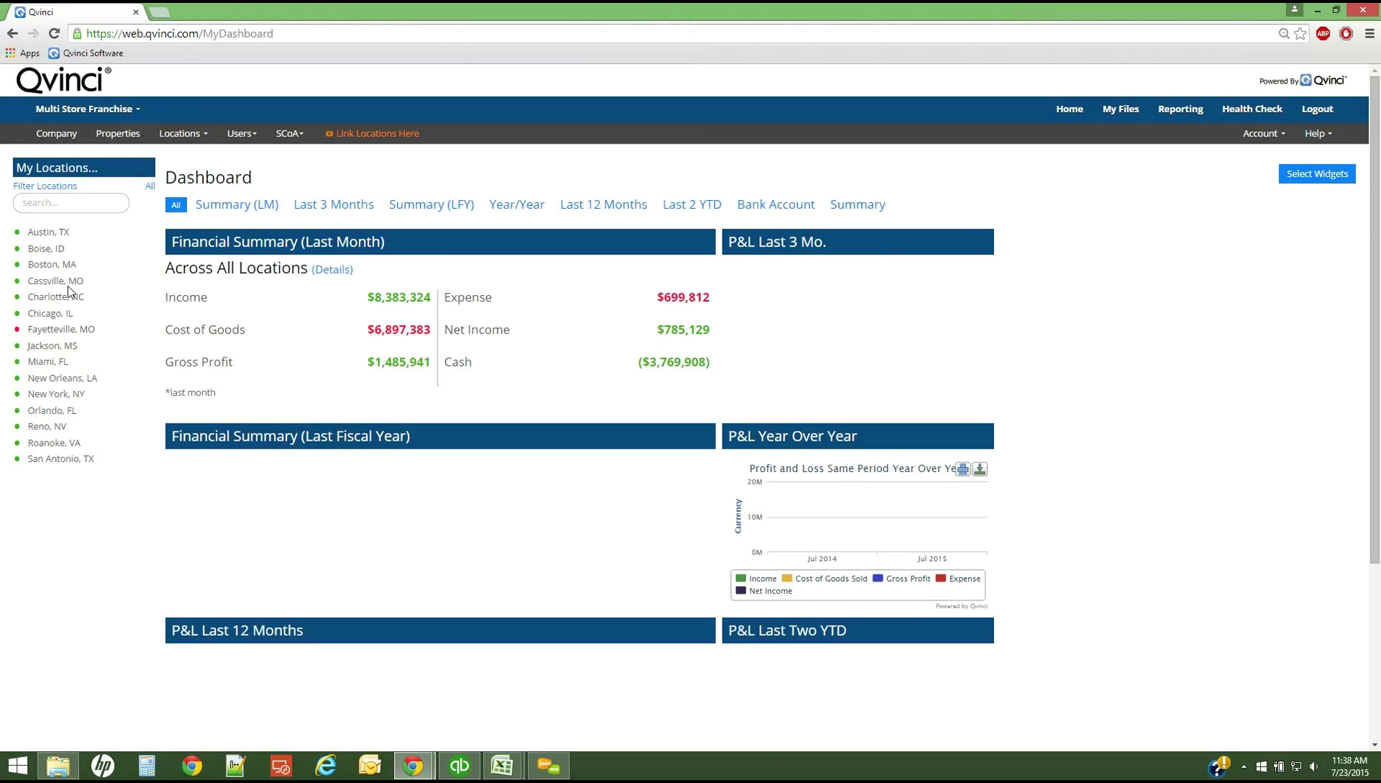
Check Cassville, MO's last-month figures, then enable Excel syncing for Fayetteville, MO.
click(44, 282)
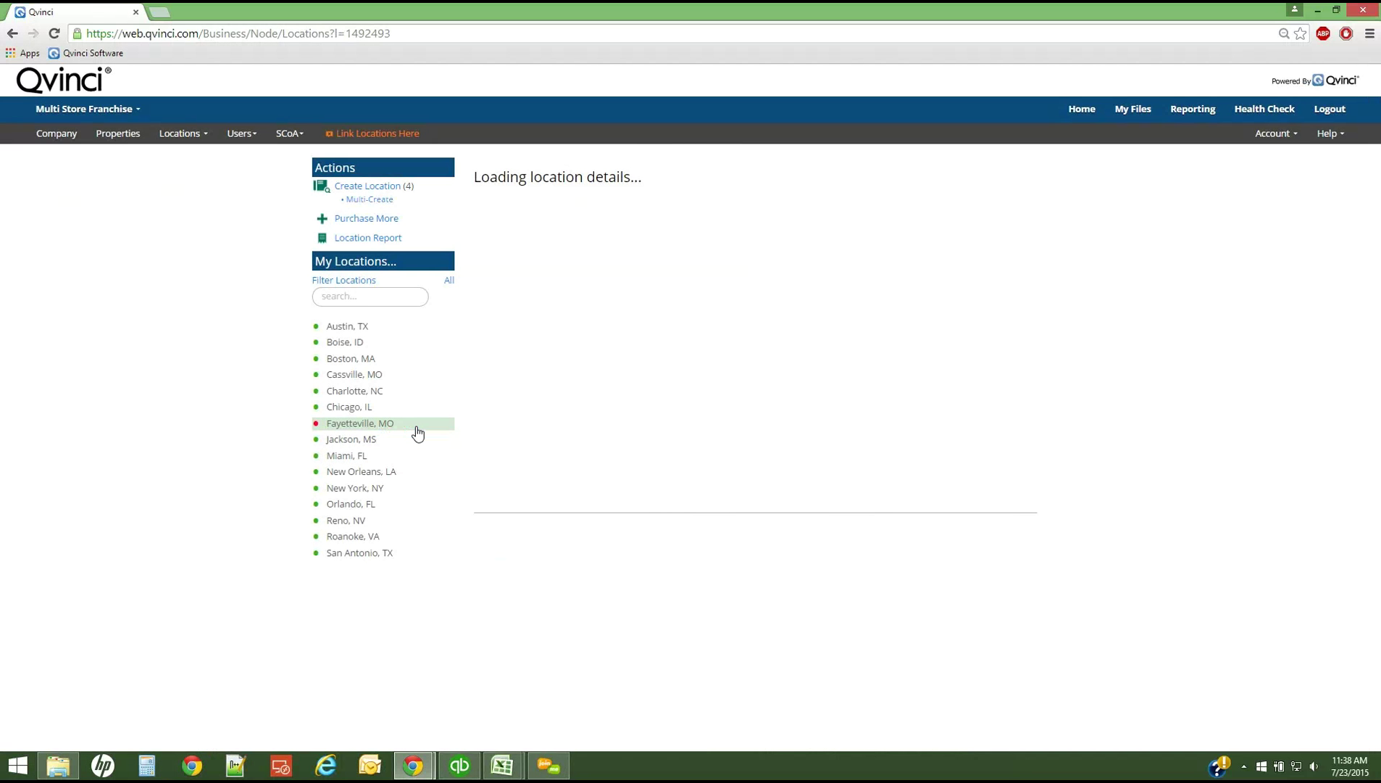
click(953, 648)
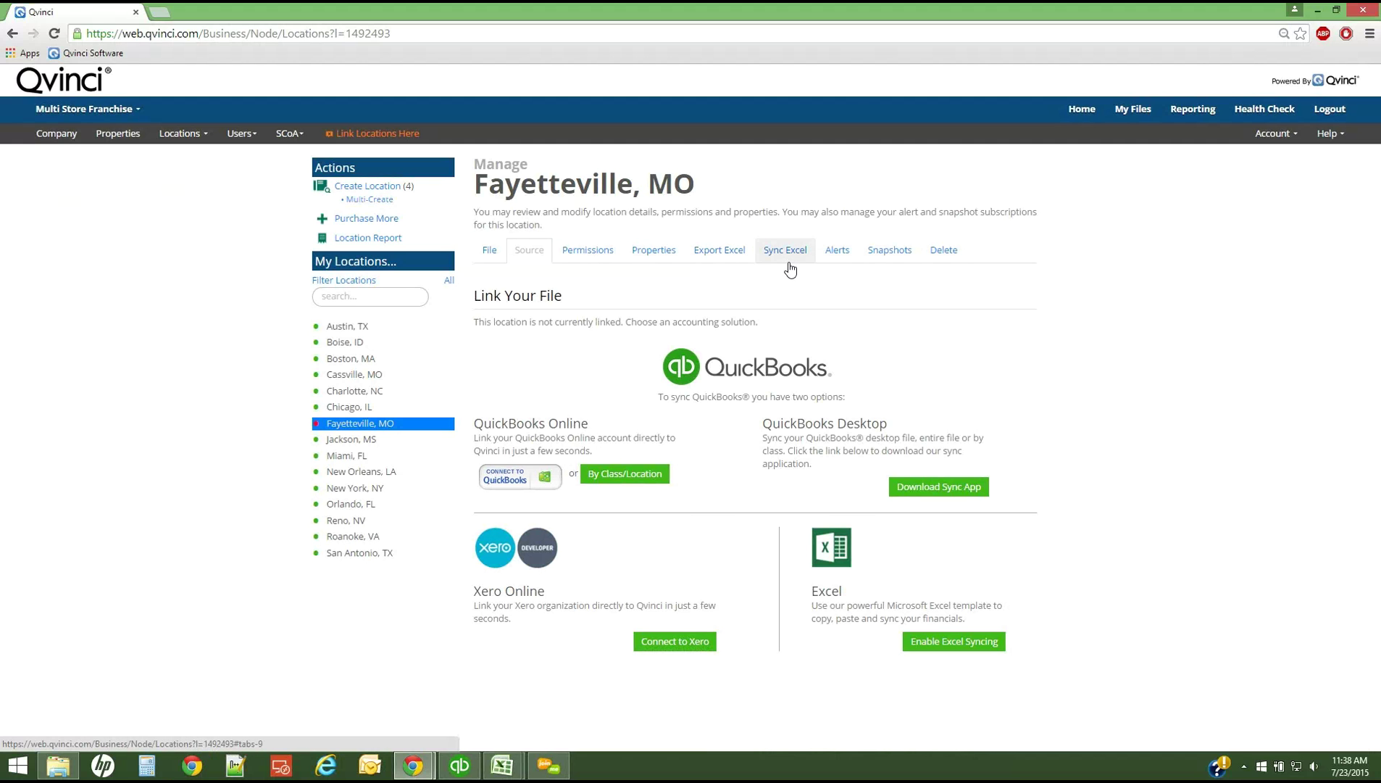
Generate Fayetteville, MO's Excel template on the Export Excel tab and open the downloaded .xlsm.
click(718, 251)
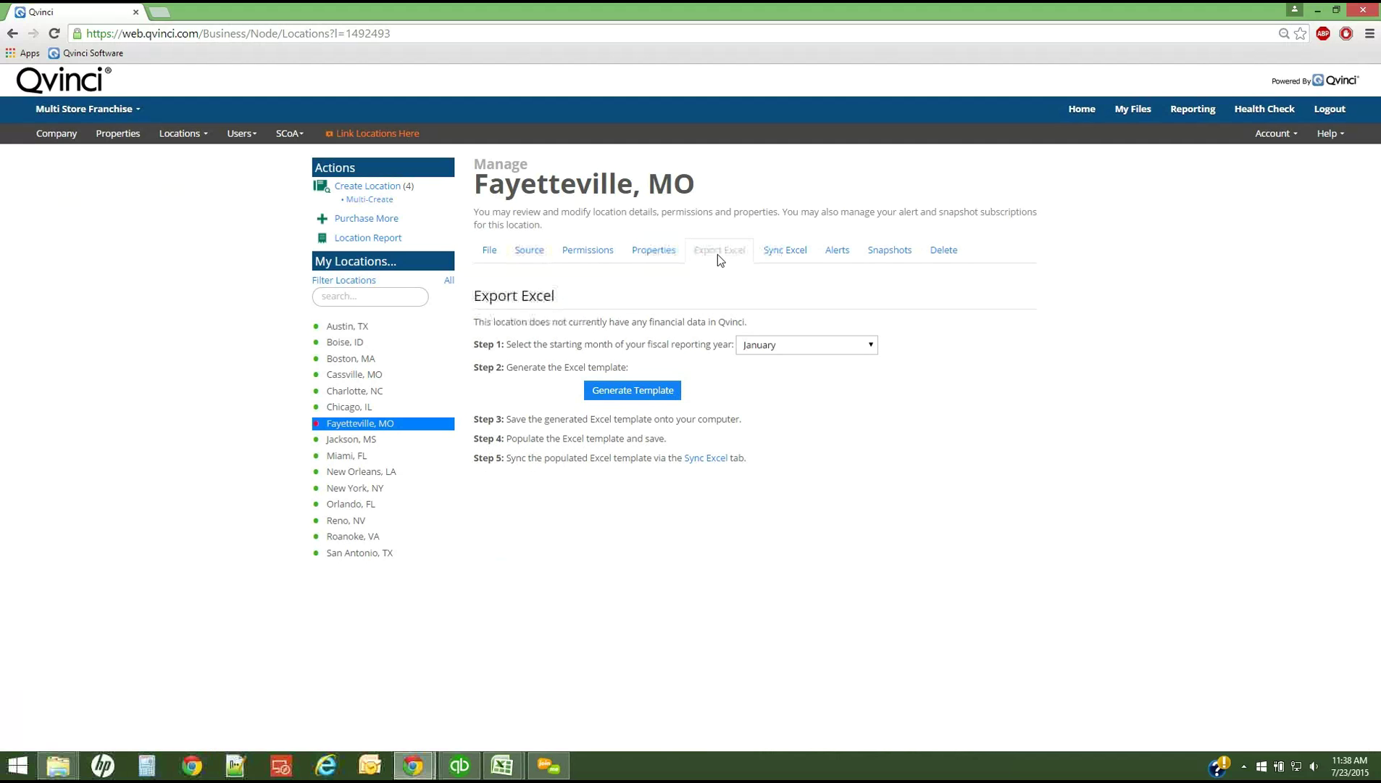
click(630, 390)
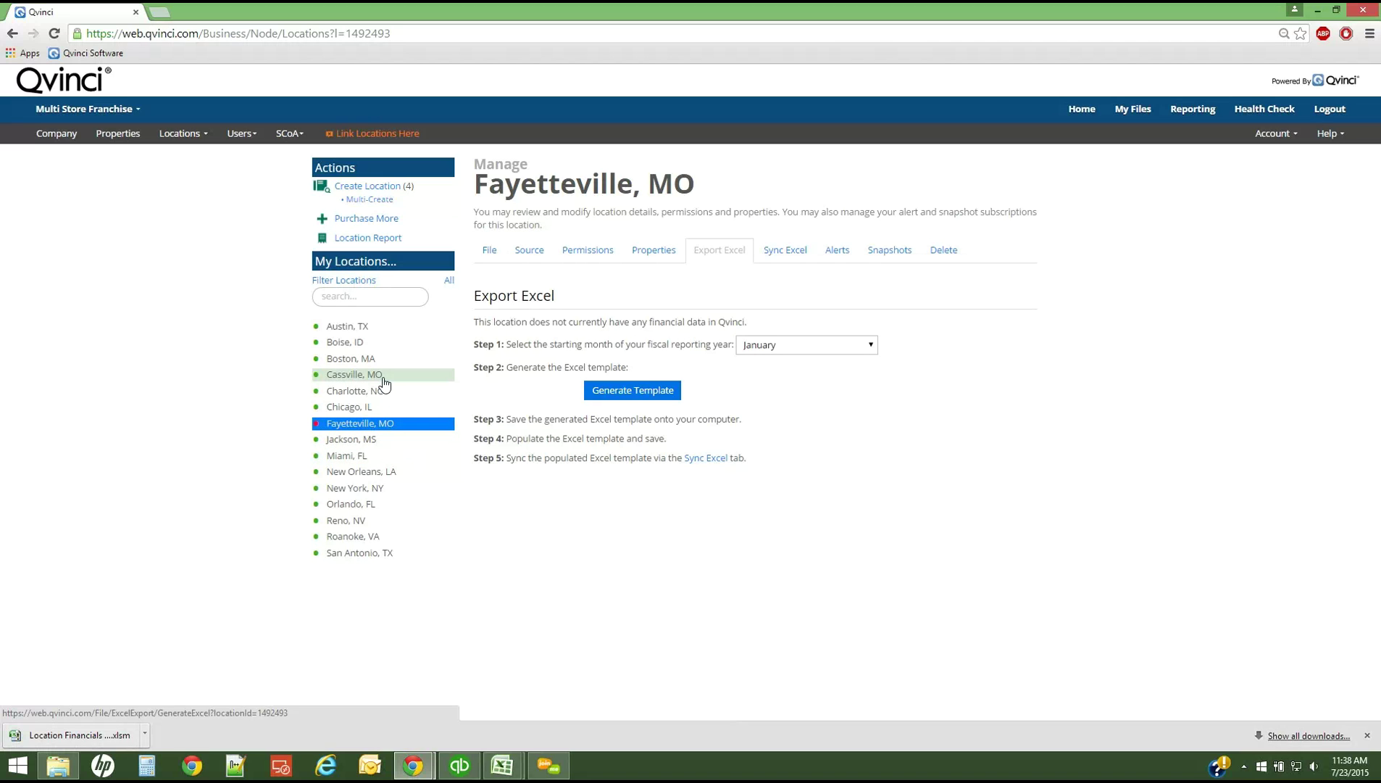
click(382, 433)
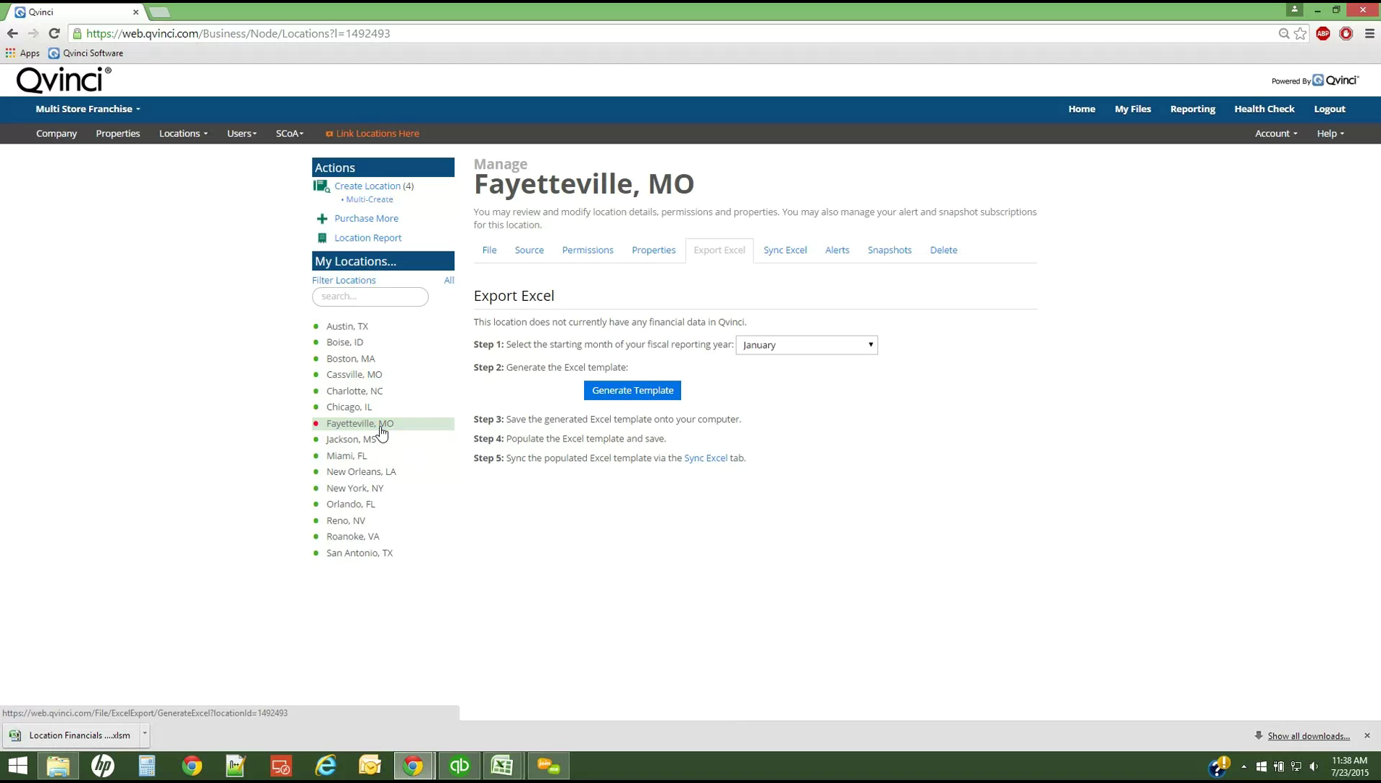
click(79, 735)
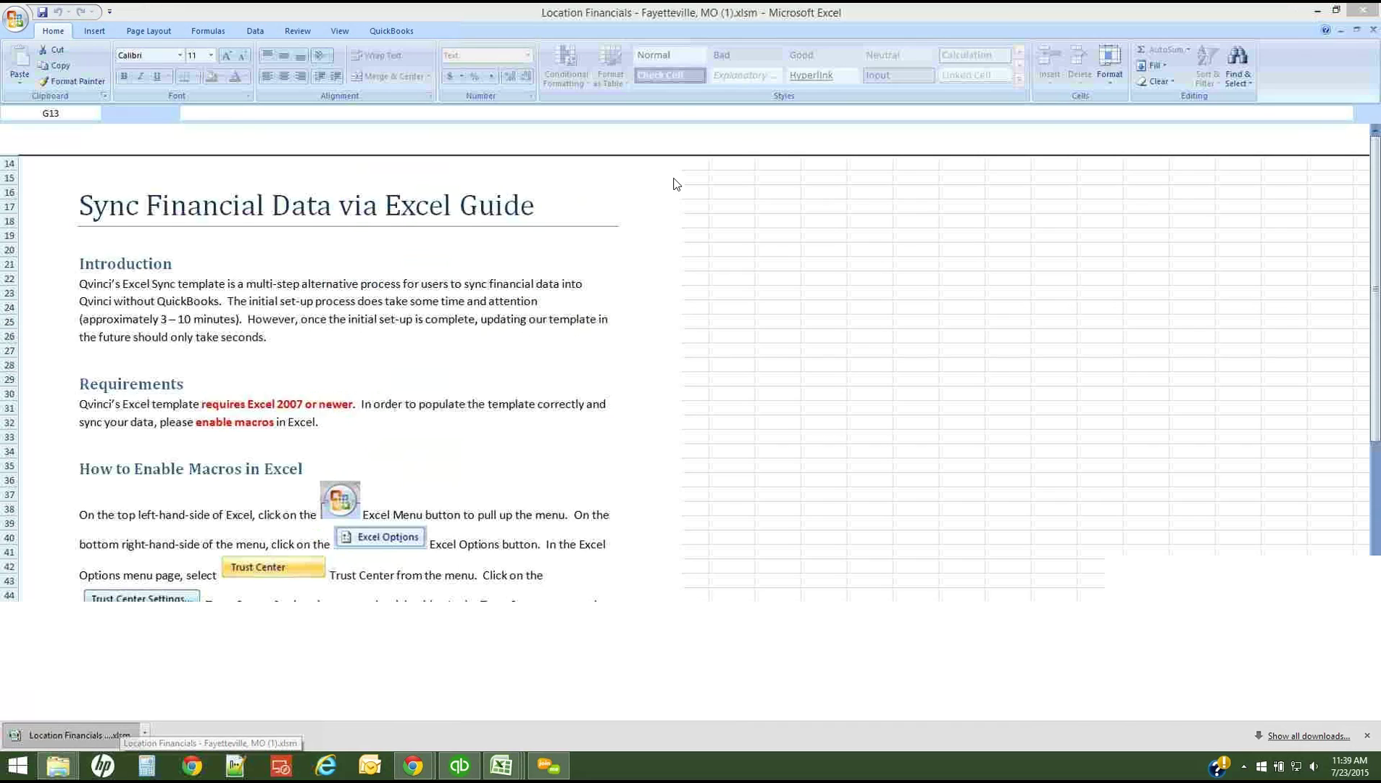
Enable the macros in the Fayetteville, MO workbook and go to its empty PL15 sheet.
mouse_move(502, 765)
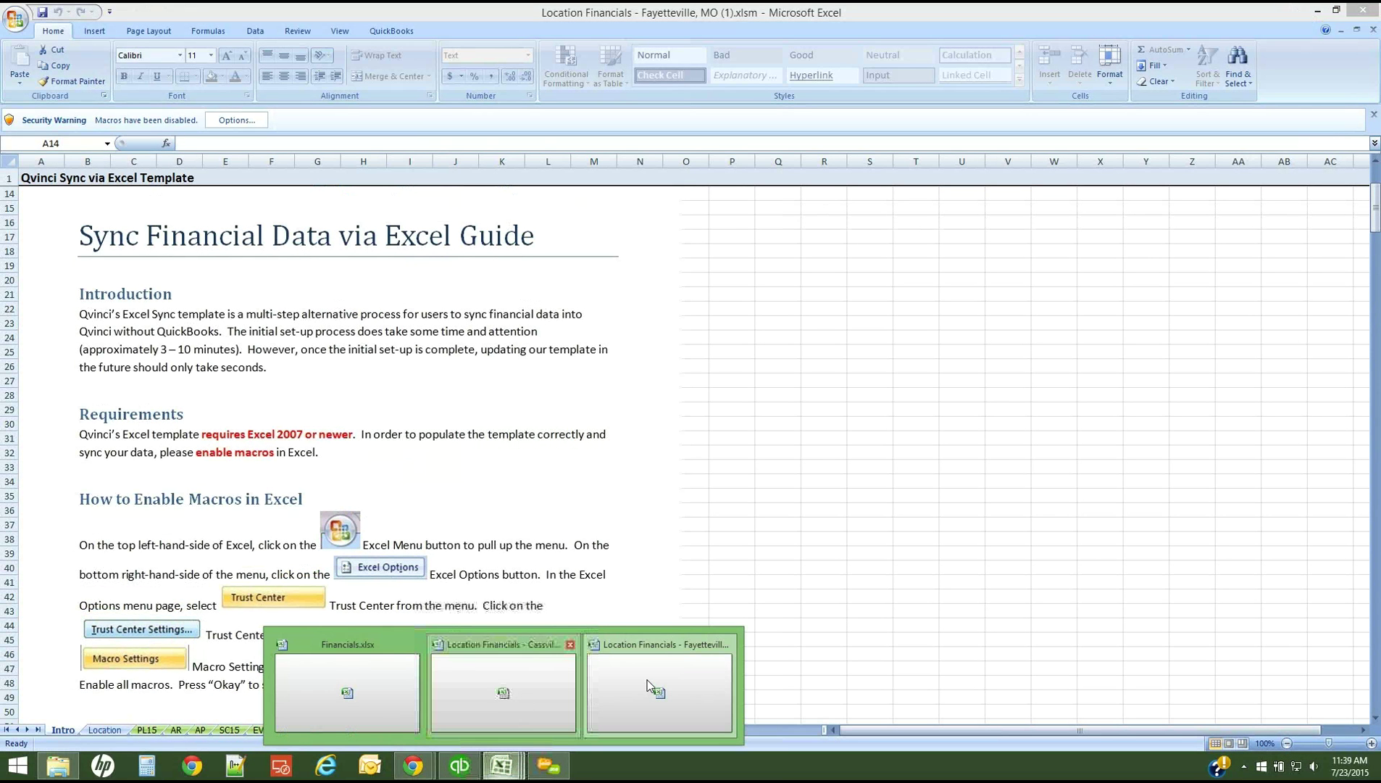
click(648, 680)
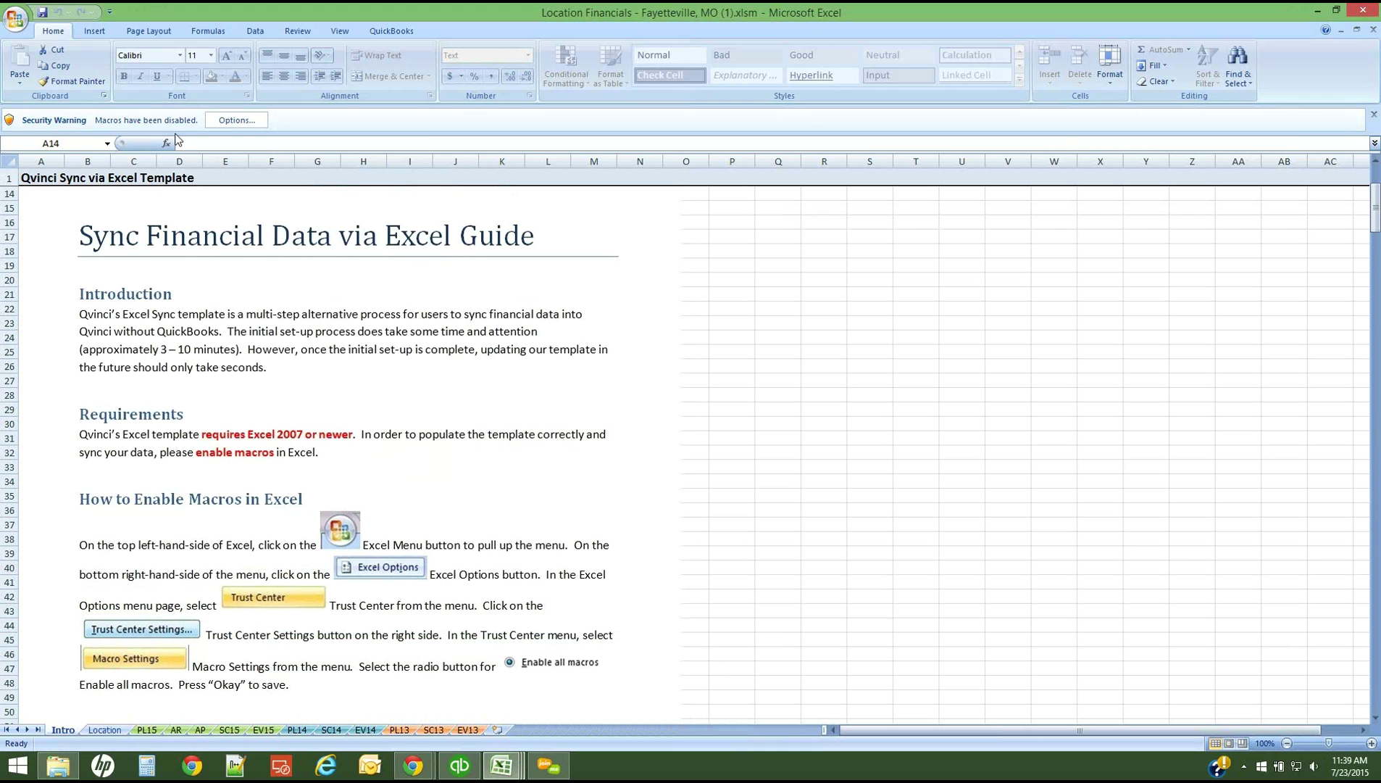
click(251, 122)
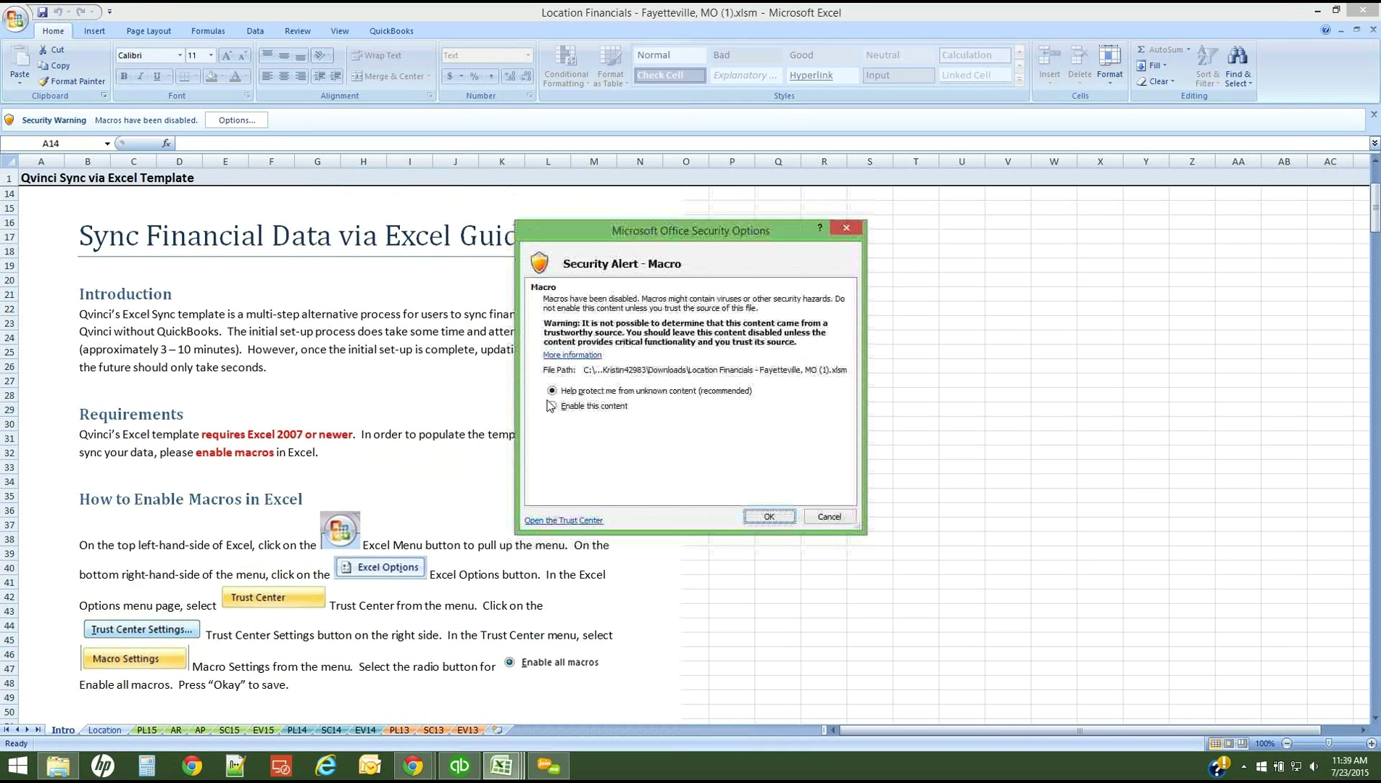
click(553, 407)
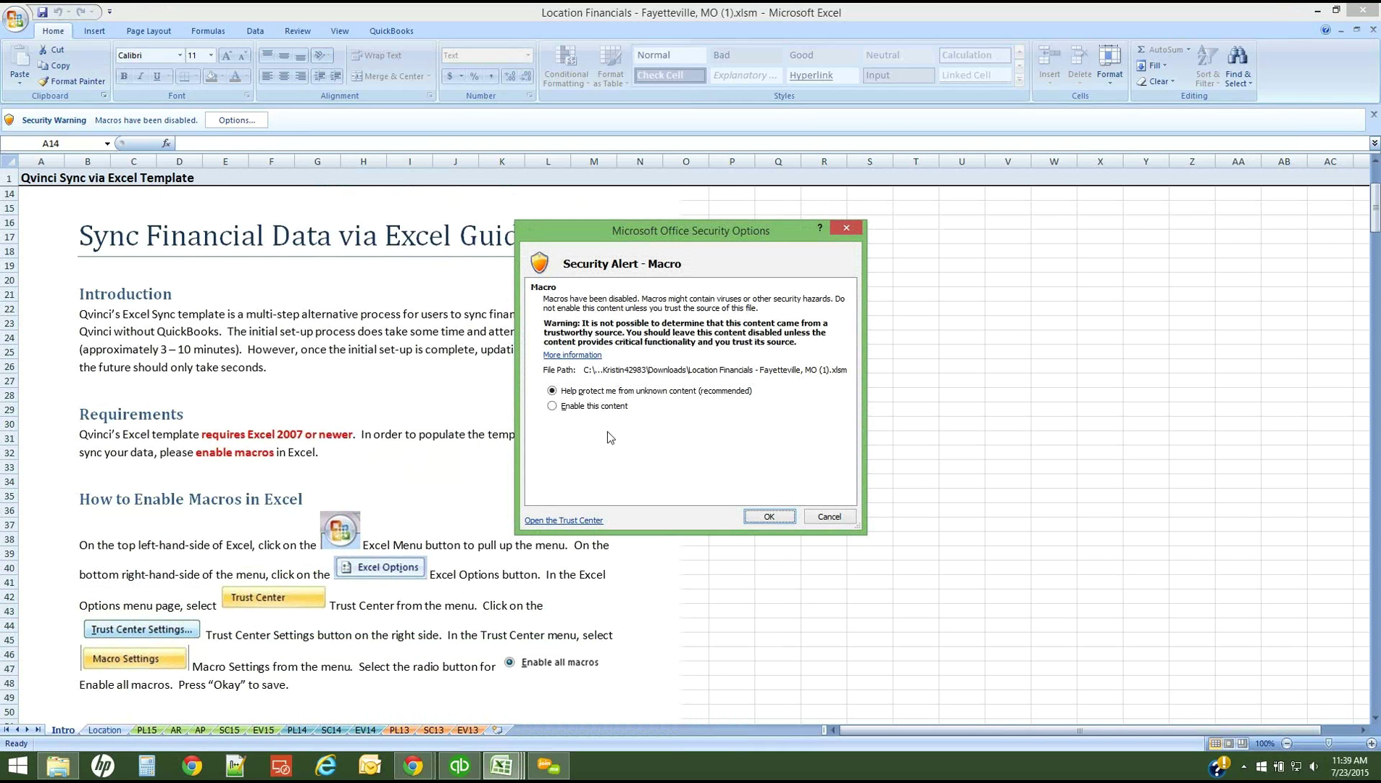
click(770, 517)
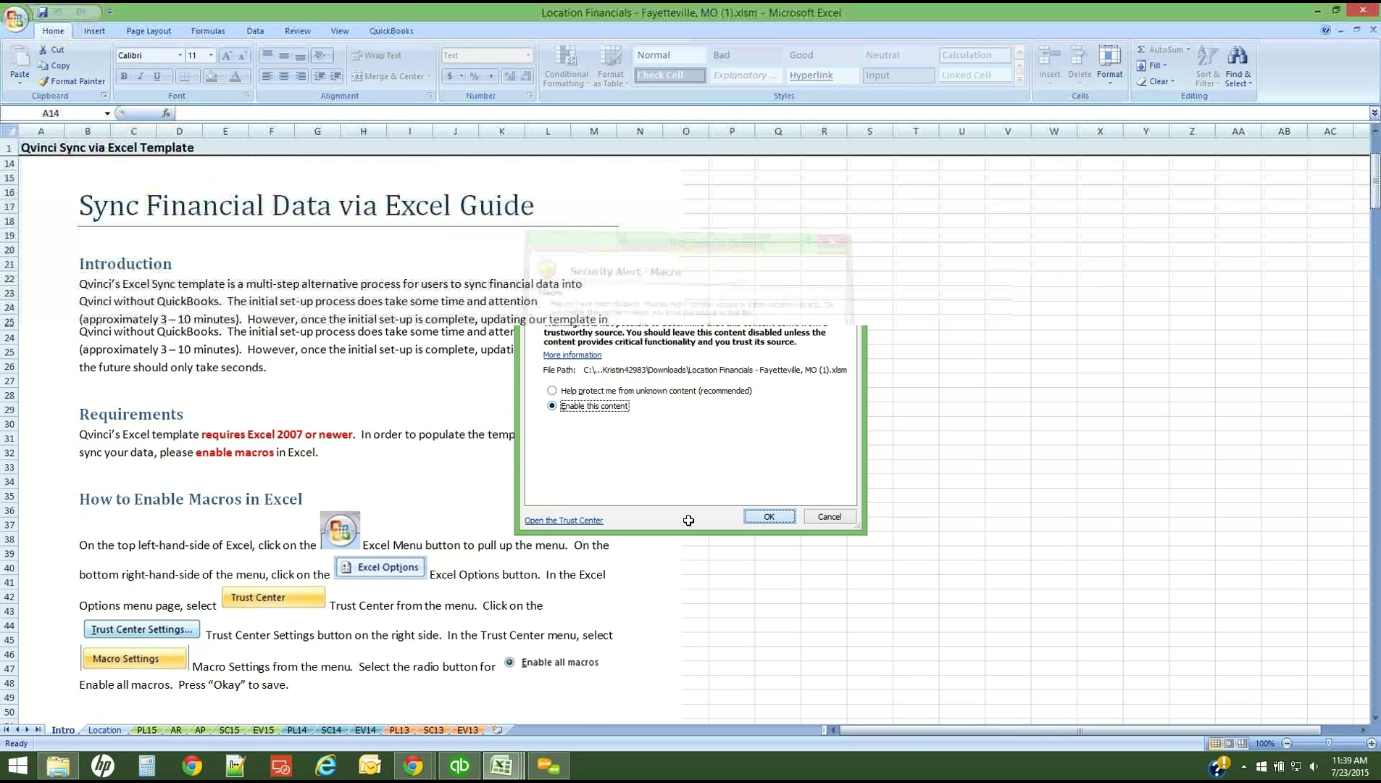
click(151, 730)
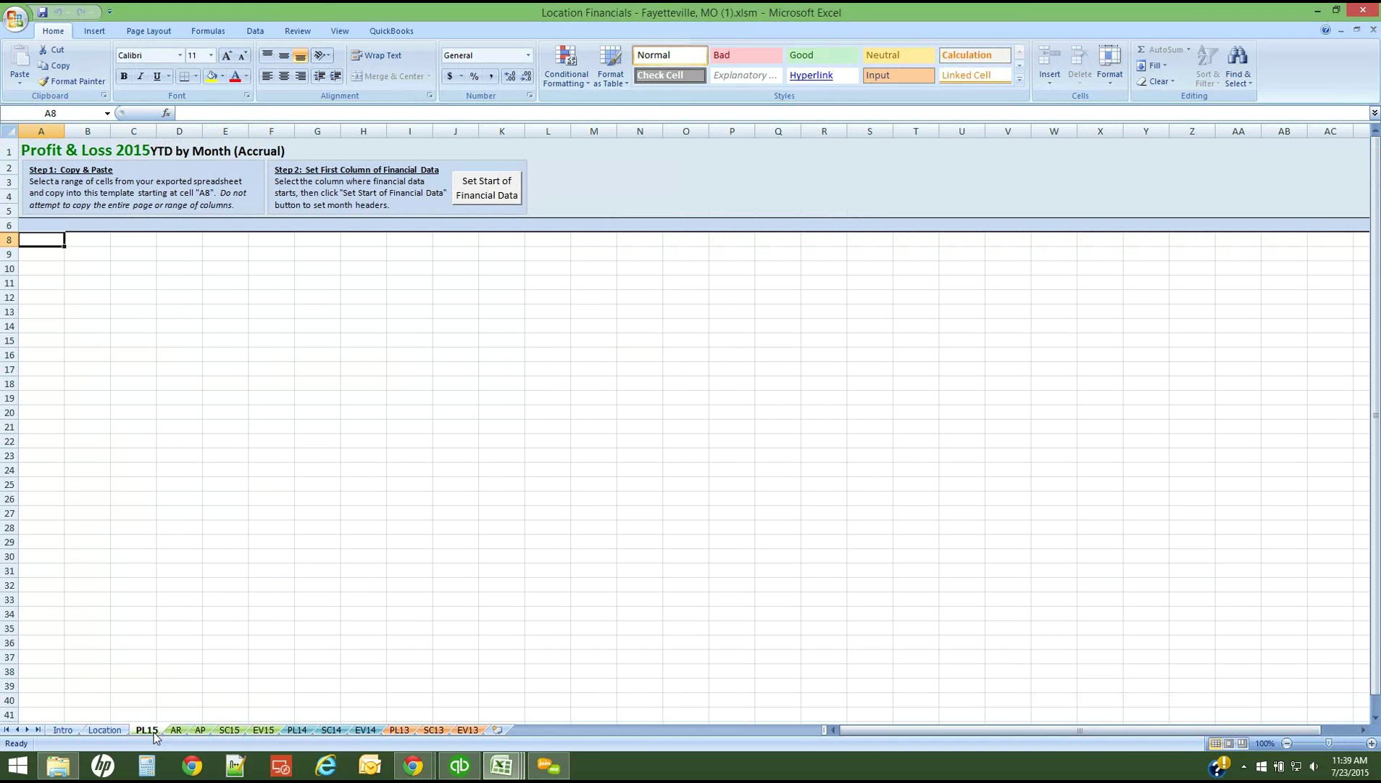
Copy the P&L range A2:H83 from Sheet3 of Financials.xlsx.
click(501, 765)
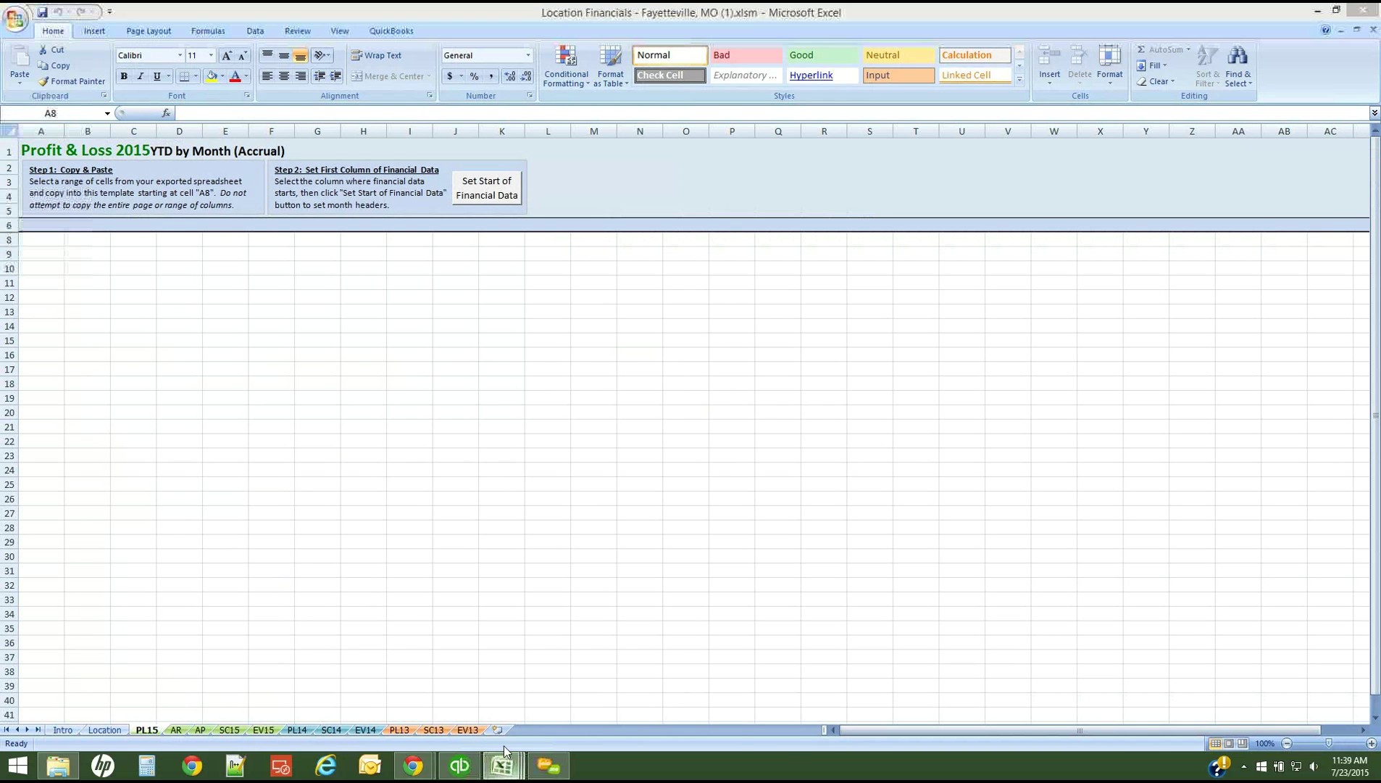
click(374, 700)
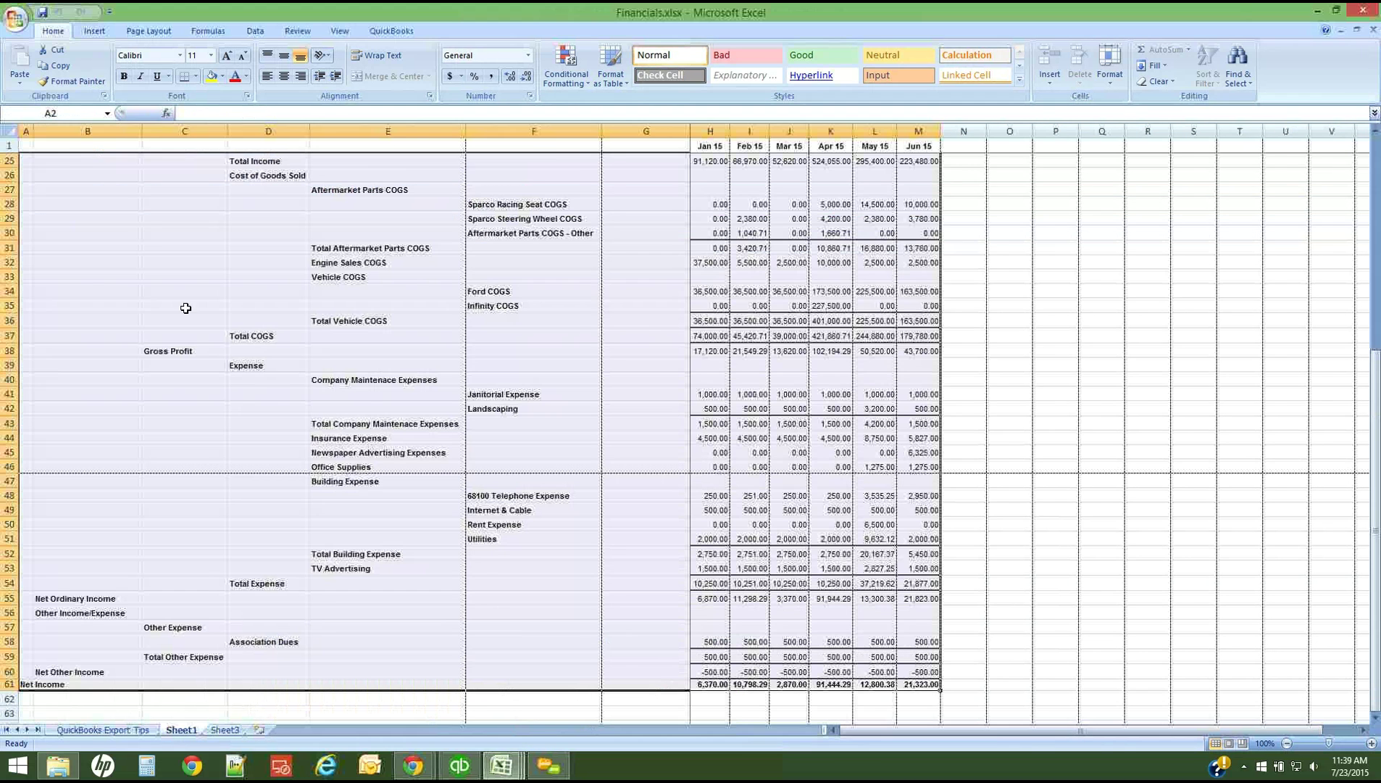
click(225, 730)
click(216, 614)
scroll(221, 617, up, 3)
scroll(220, 617, up, 16)
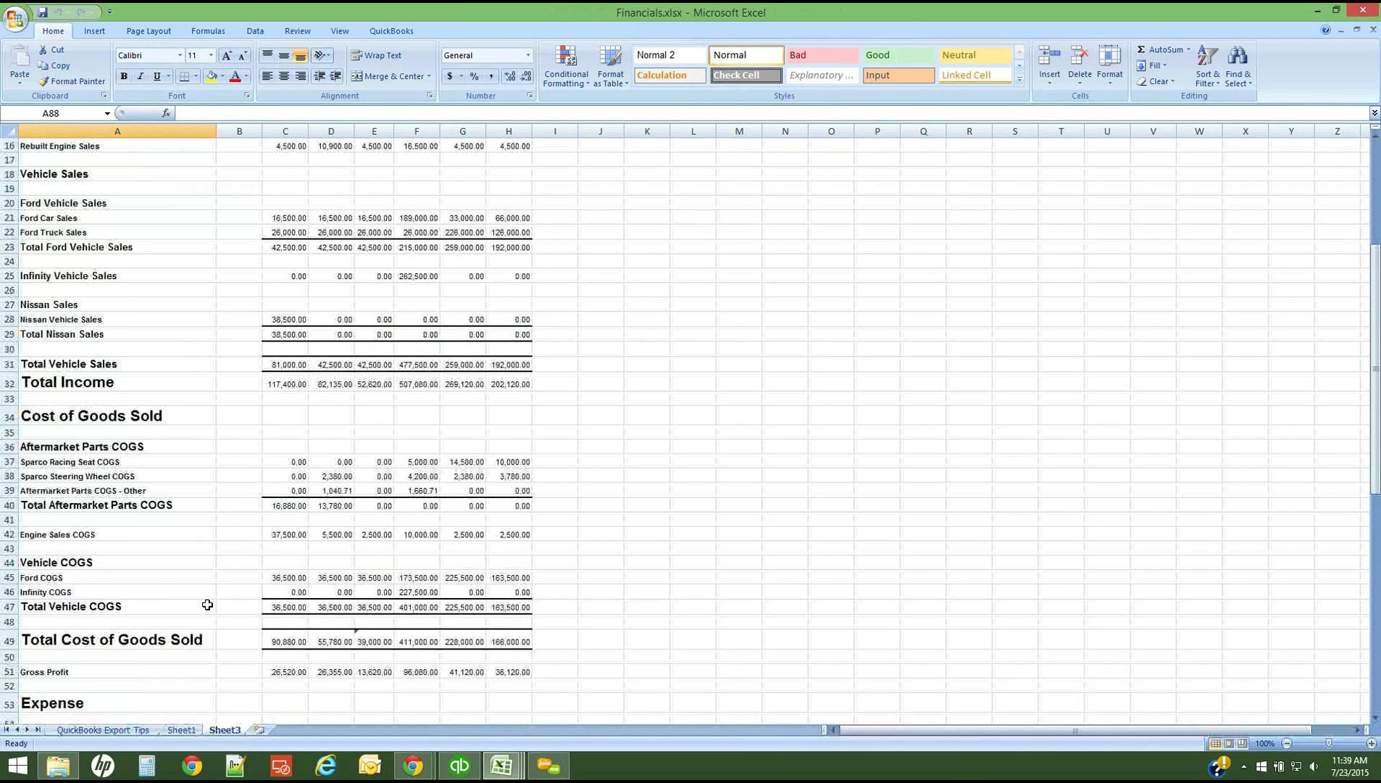
drag(29, 166, 516, 694)
key(ctrl+c)
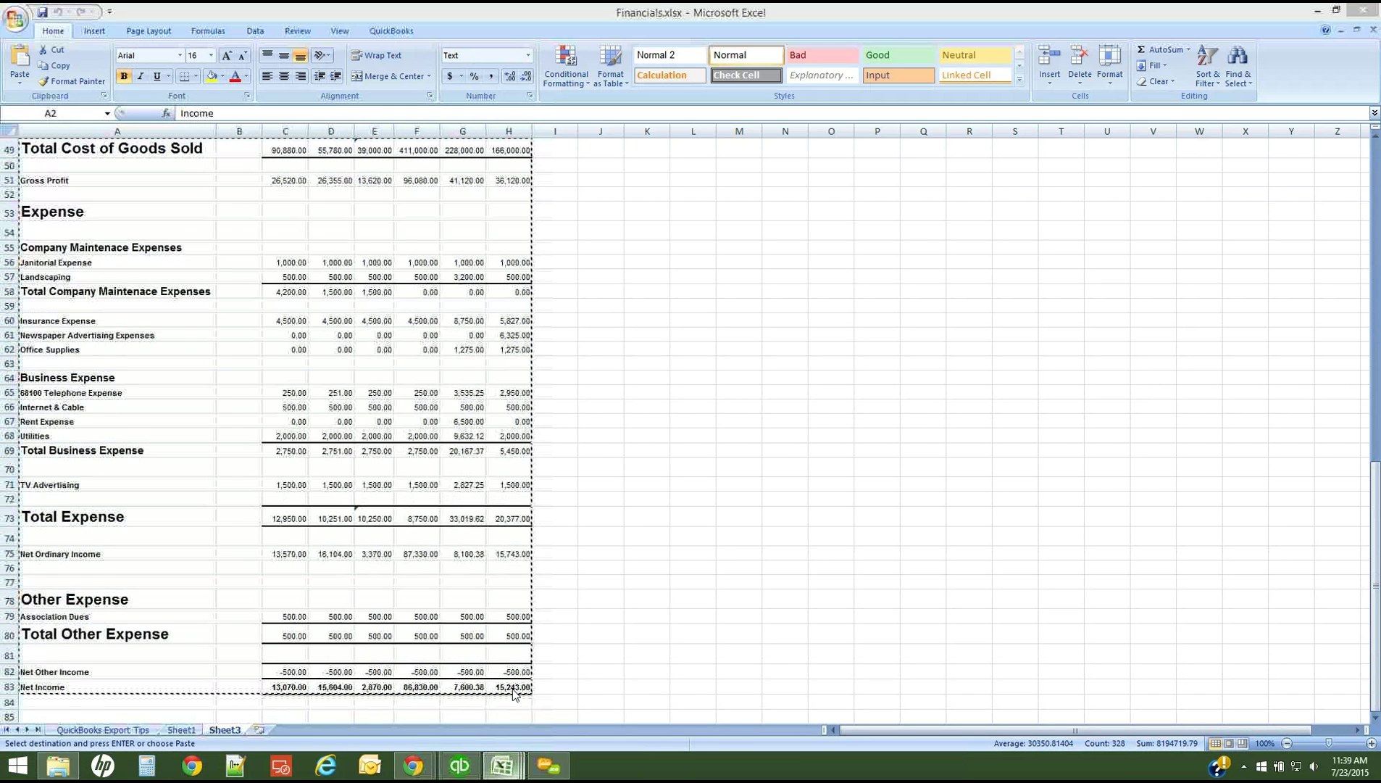
Paste the copied P&L into the Fayetteville PL15 sheet at A8, then select C8.
mouse_move(503, 766)
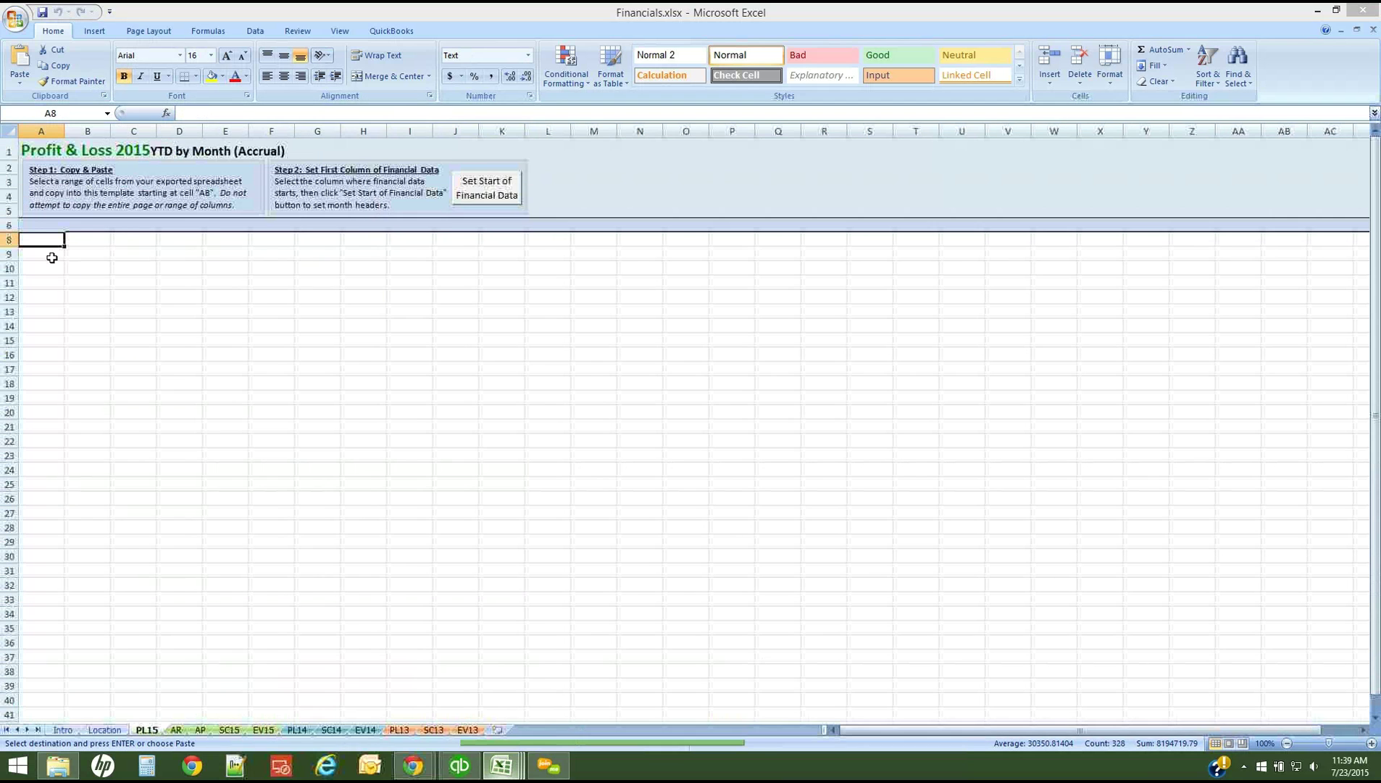
key(ctrl+v)
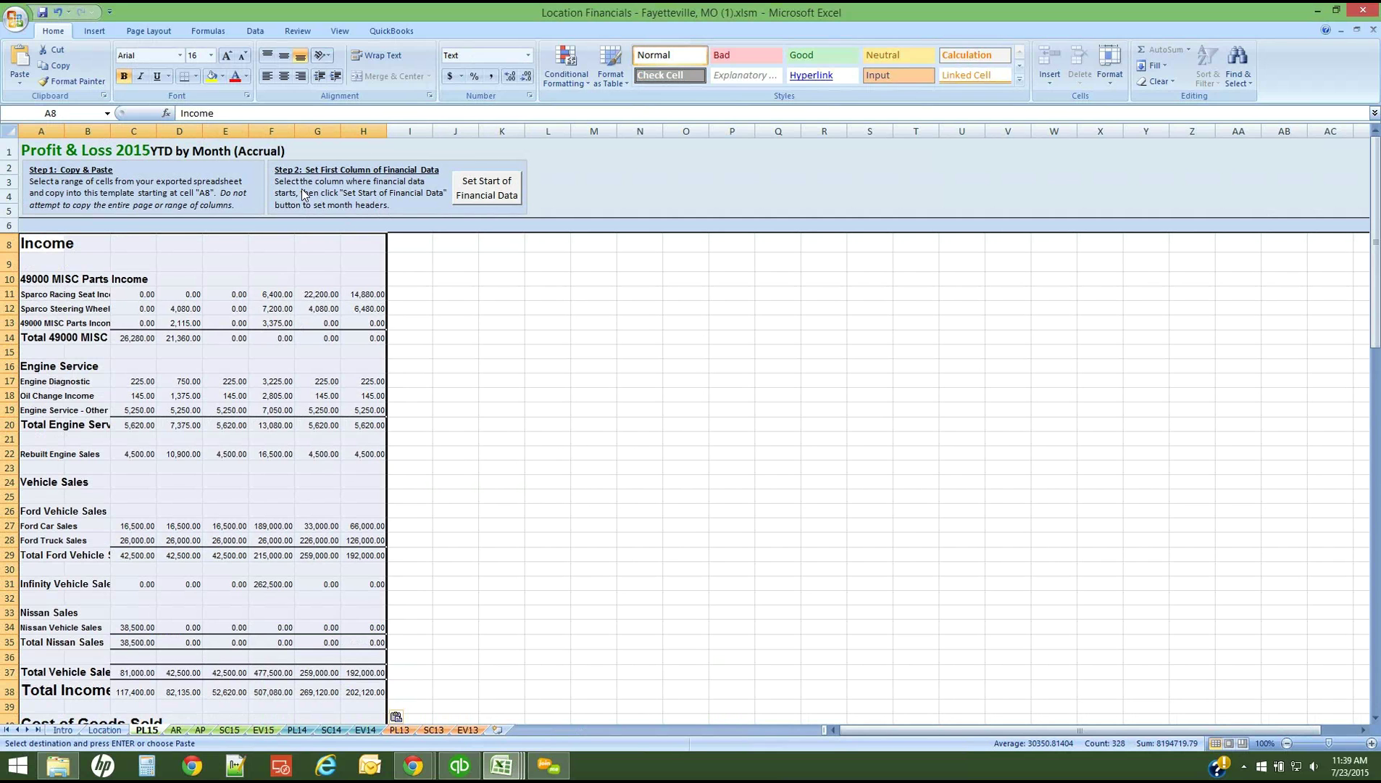
click(130, 242)
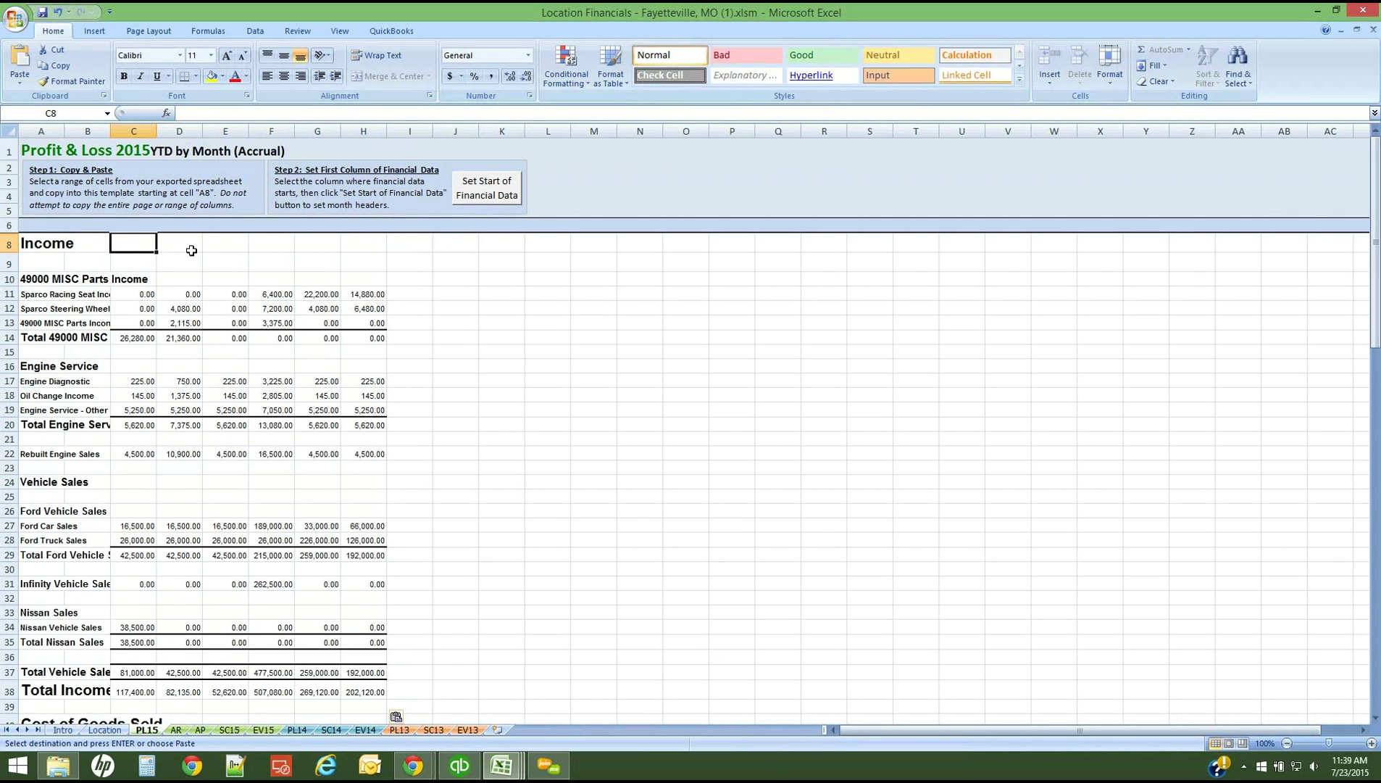
Fill month headers Jan-15 to Dec-15 and save the workbook to the Desktop as macro-enabled .xlsm.
click(487, 188)
click(14, 16)
mouse_move(48, 149)
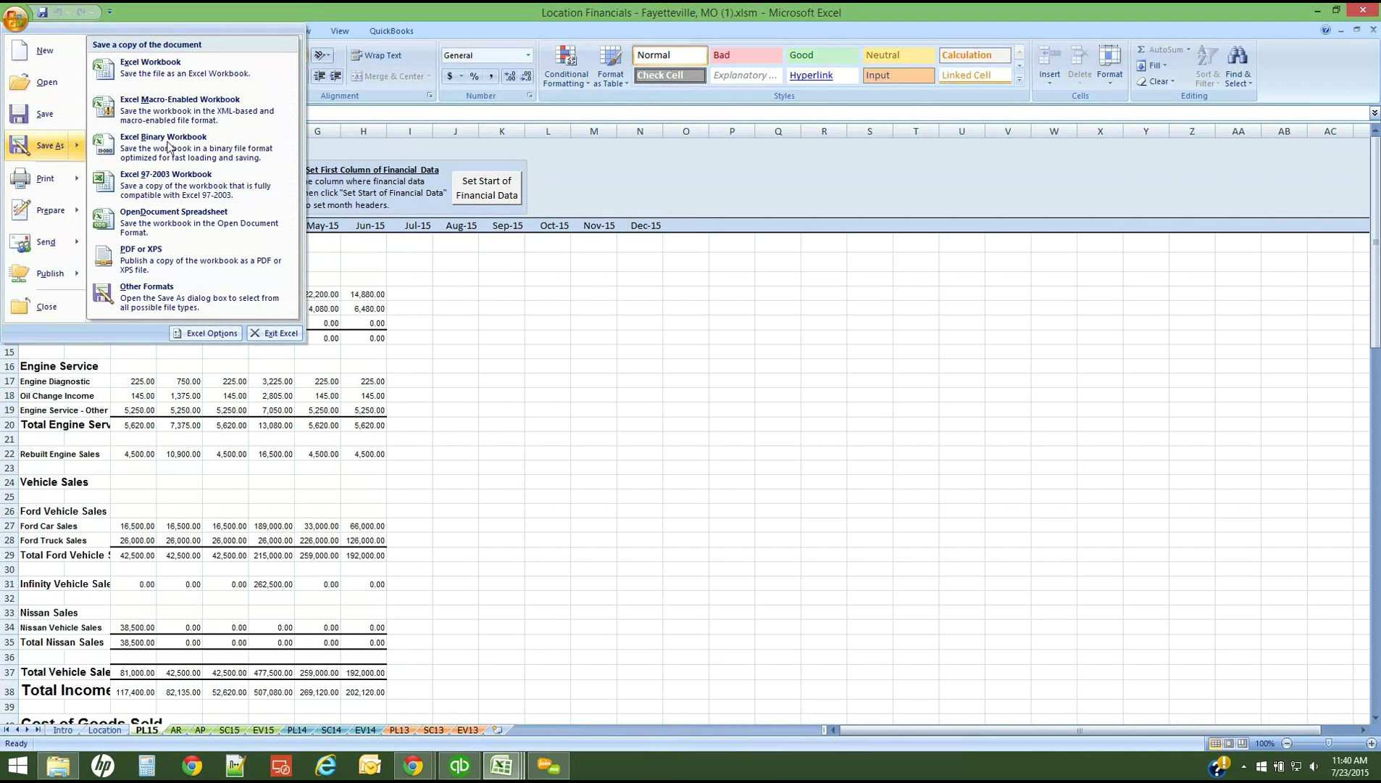
click(198, 118)
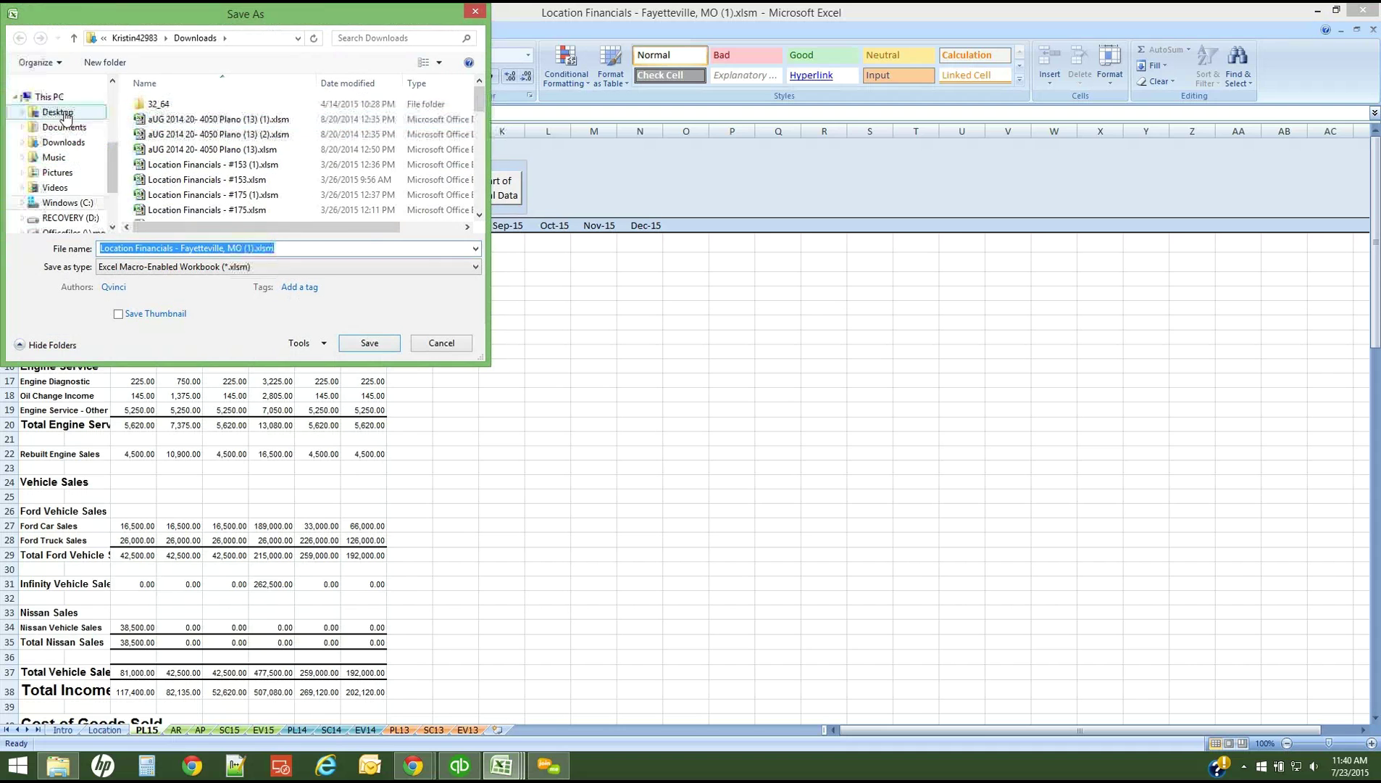
click(57, 113)
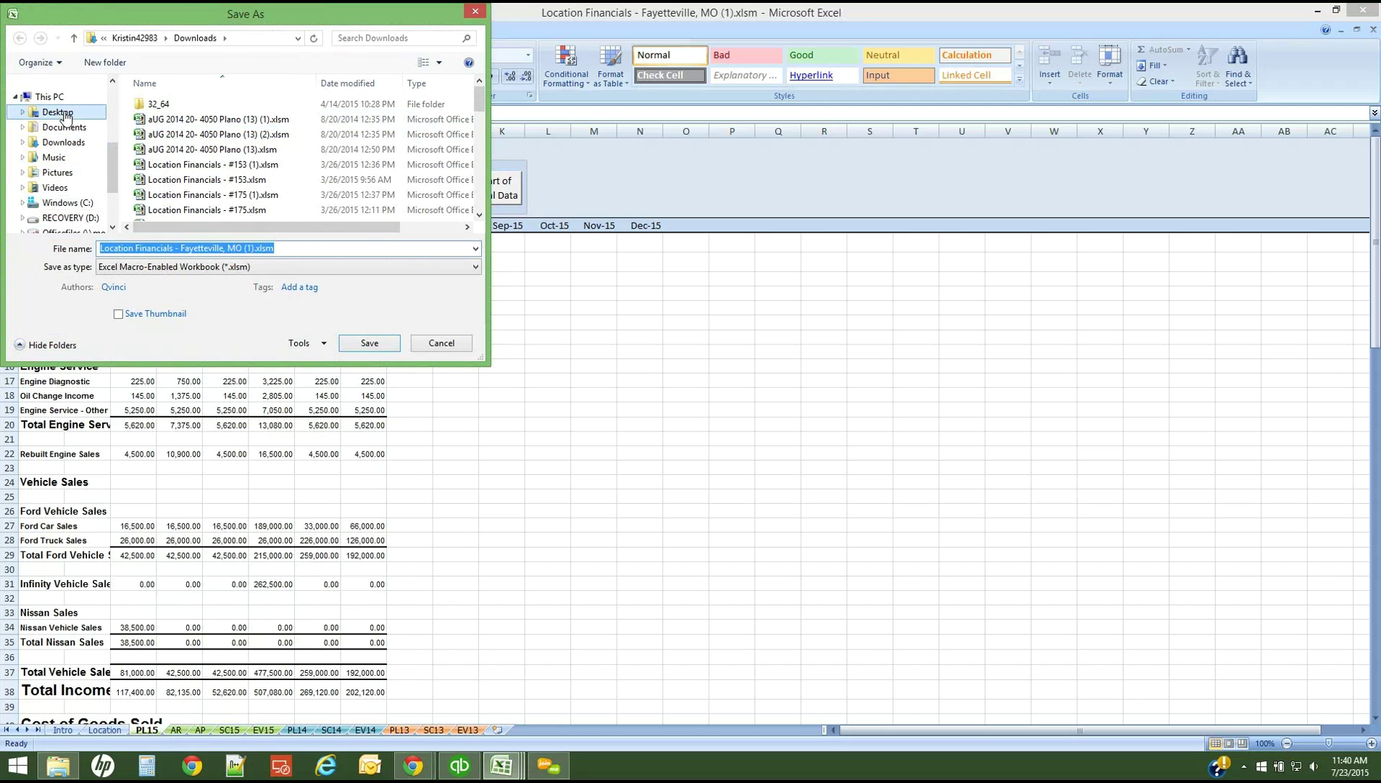
click(180, 252)
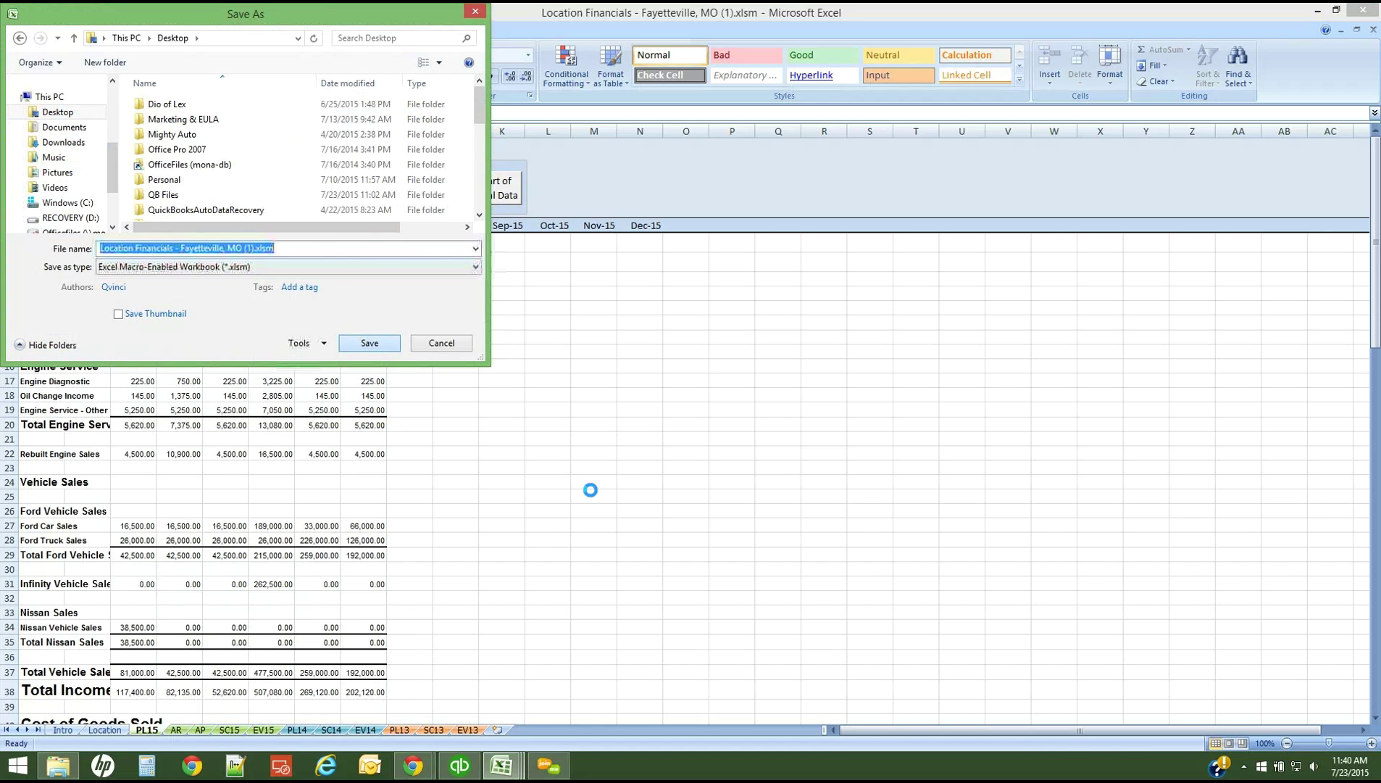
click(371, 343)
Upload Location Financials - Fayetteville, MO (1).xlsm from the Desktop on Sync Excel and sync it.
mouse_move(414, 765)
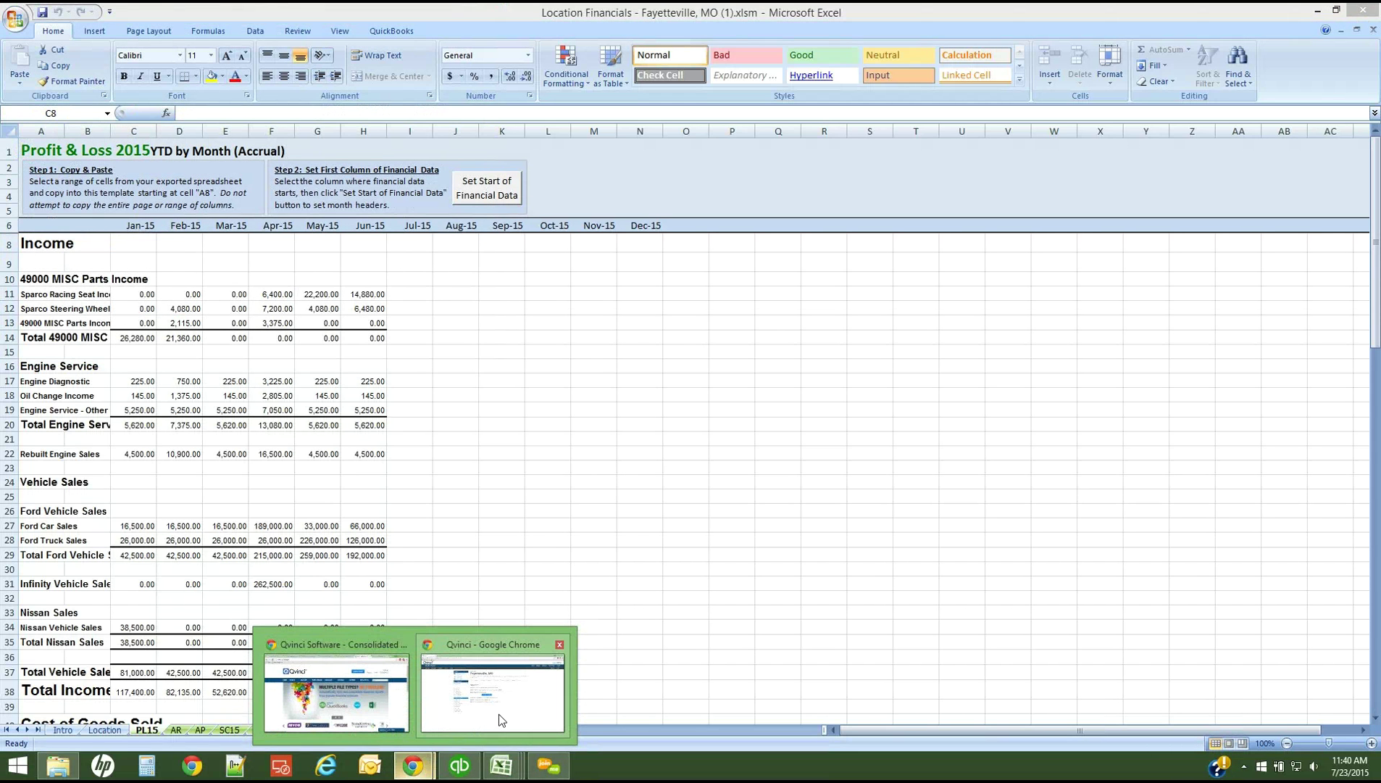
click(500, 714)
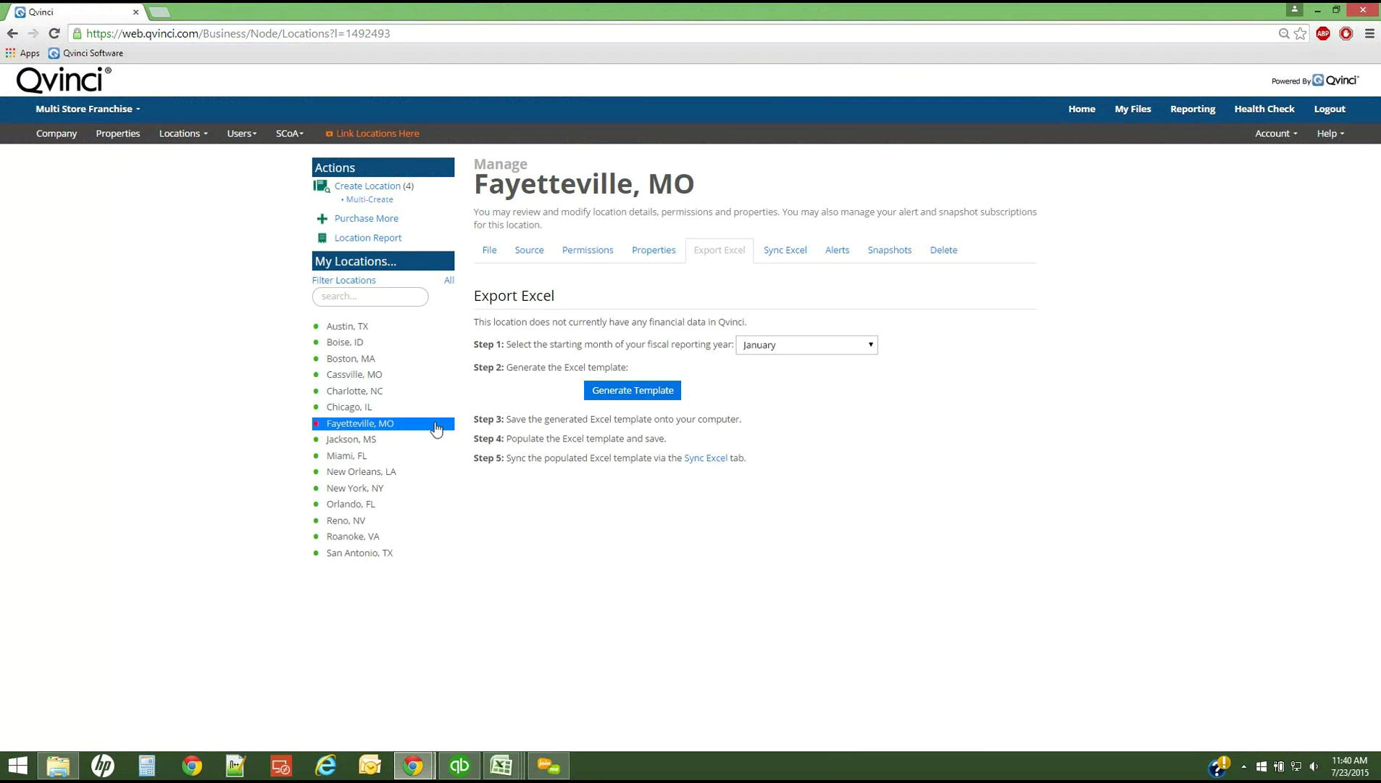
click(788, 254)
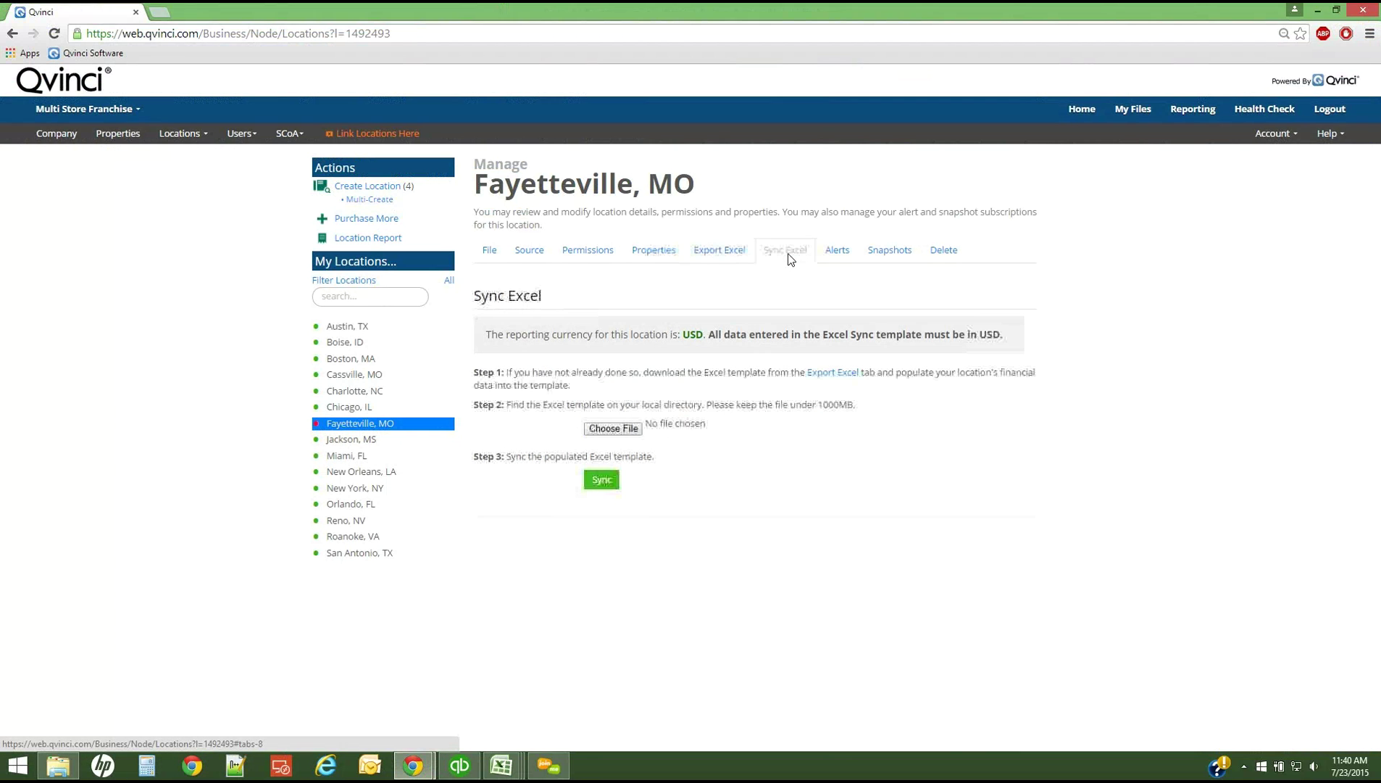
click(624, 429)
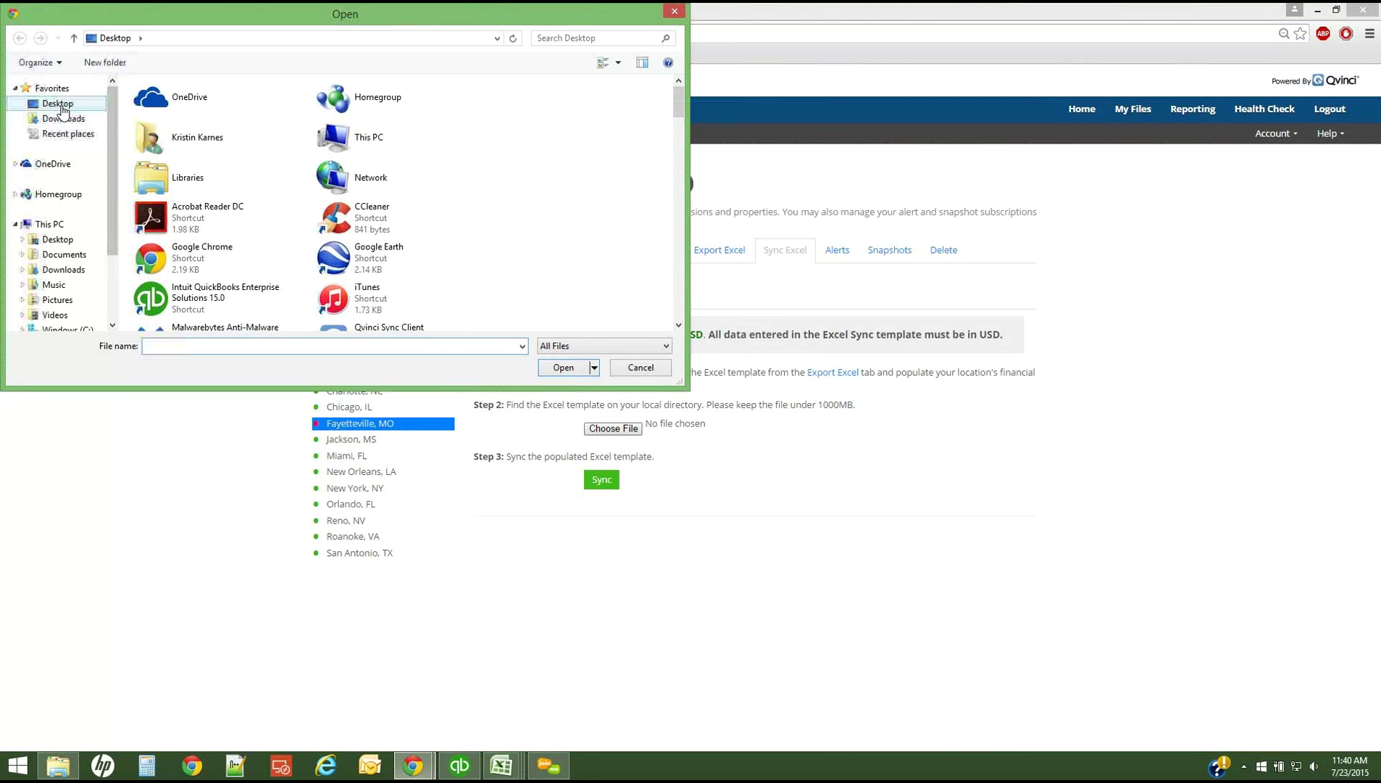
click(63, 109)
click(195, 344)
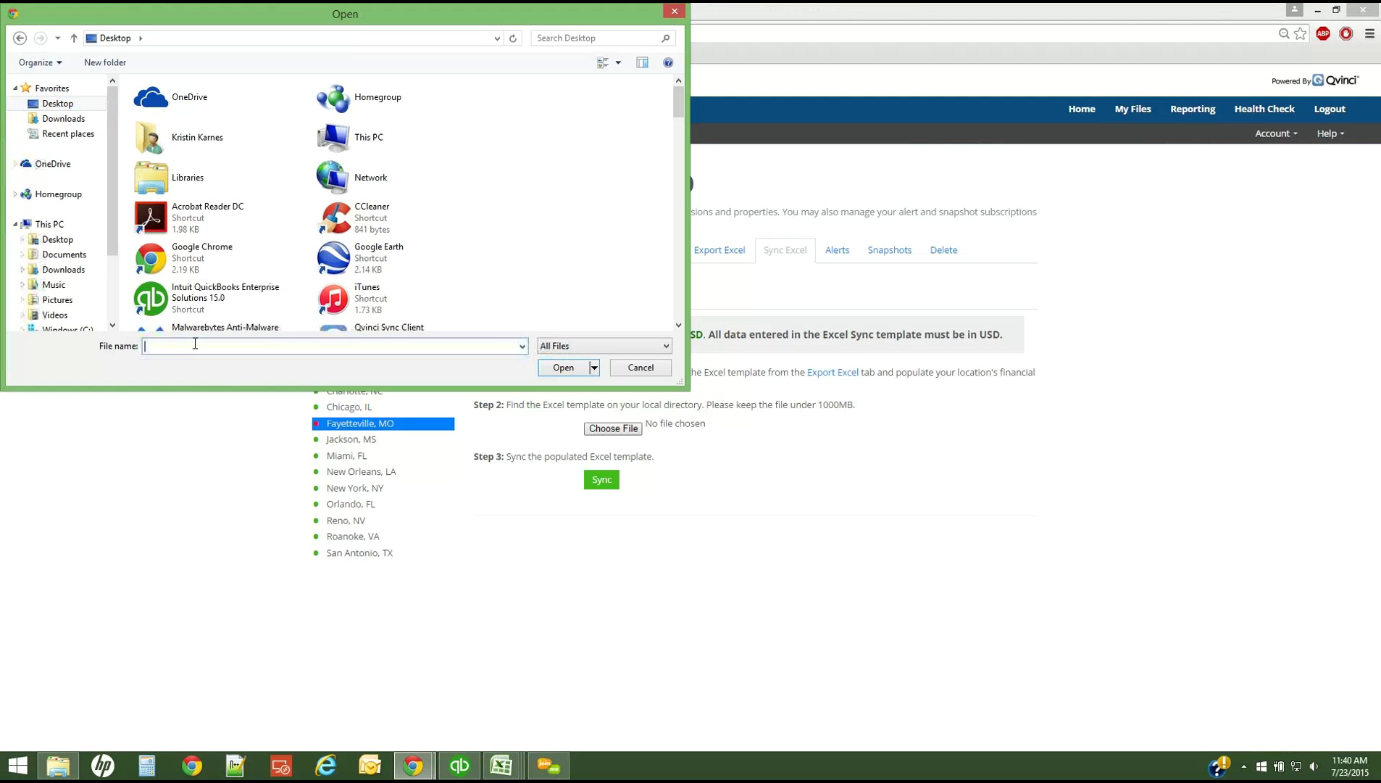
text(locat)
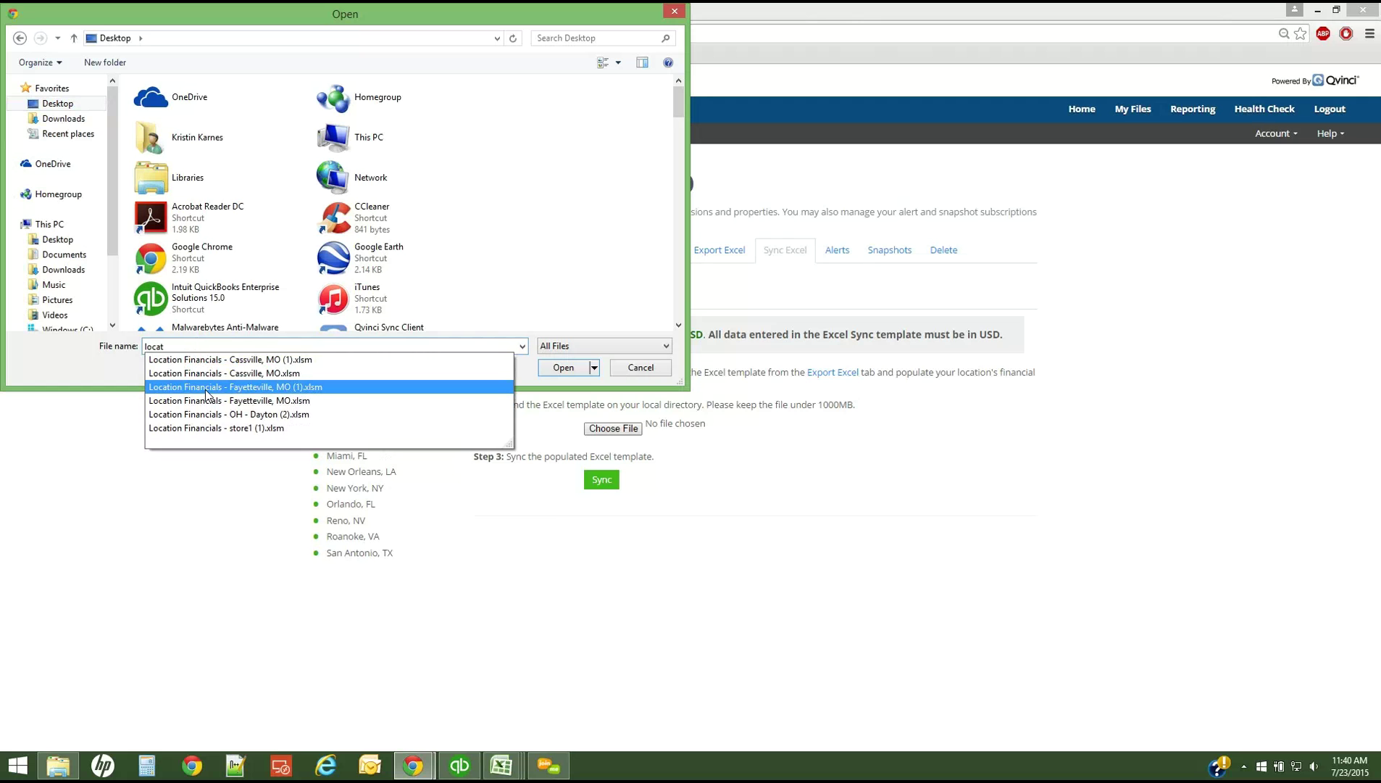
click(209, 388)
click(562, 368)
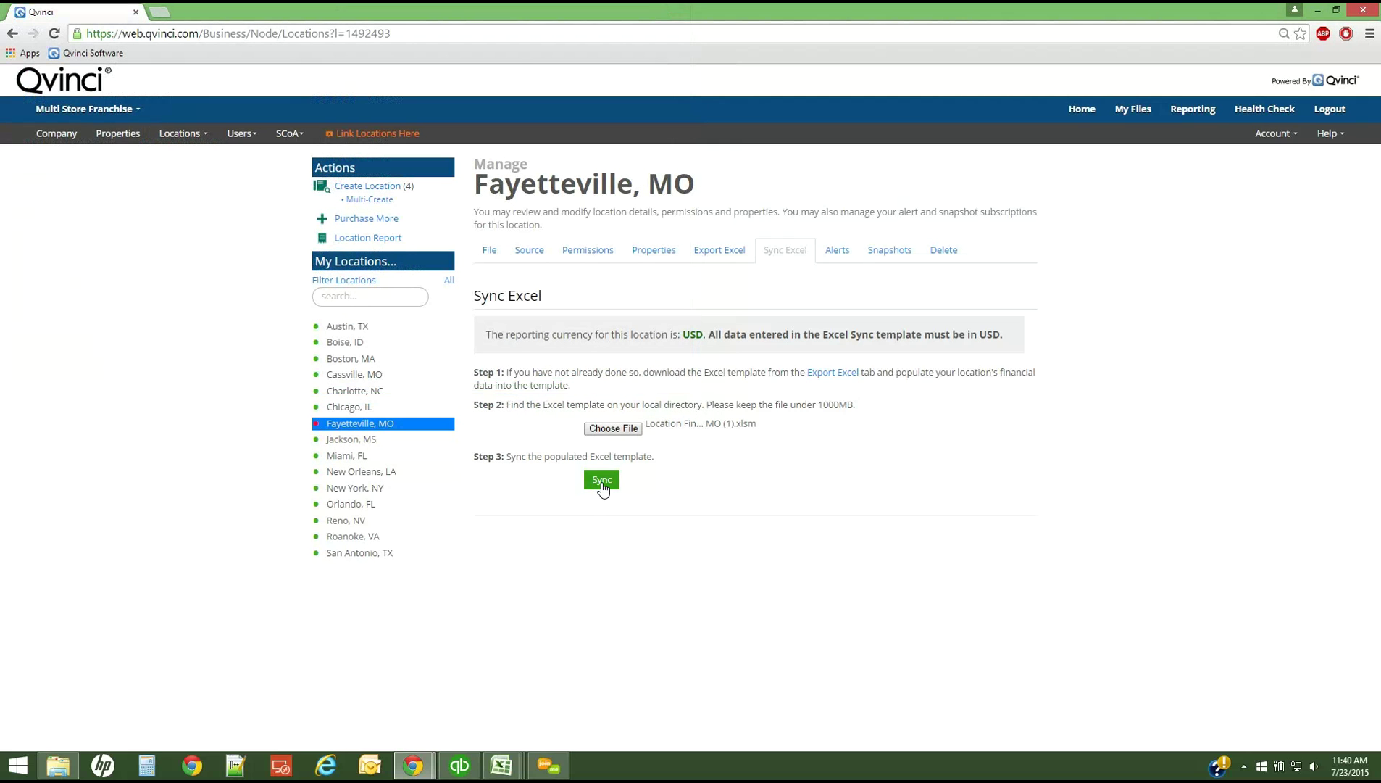
click(603, 482)
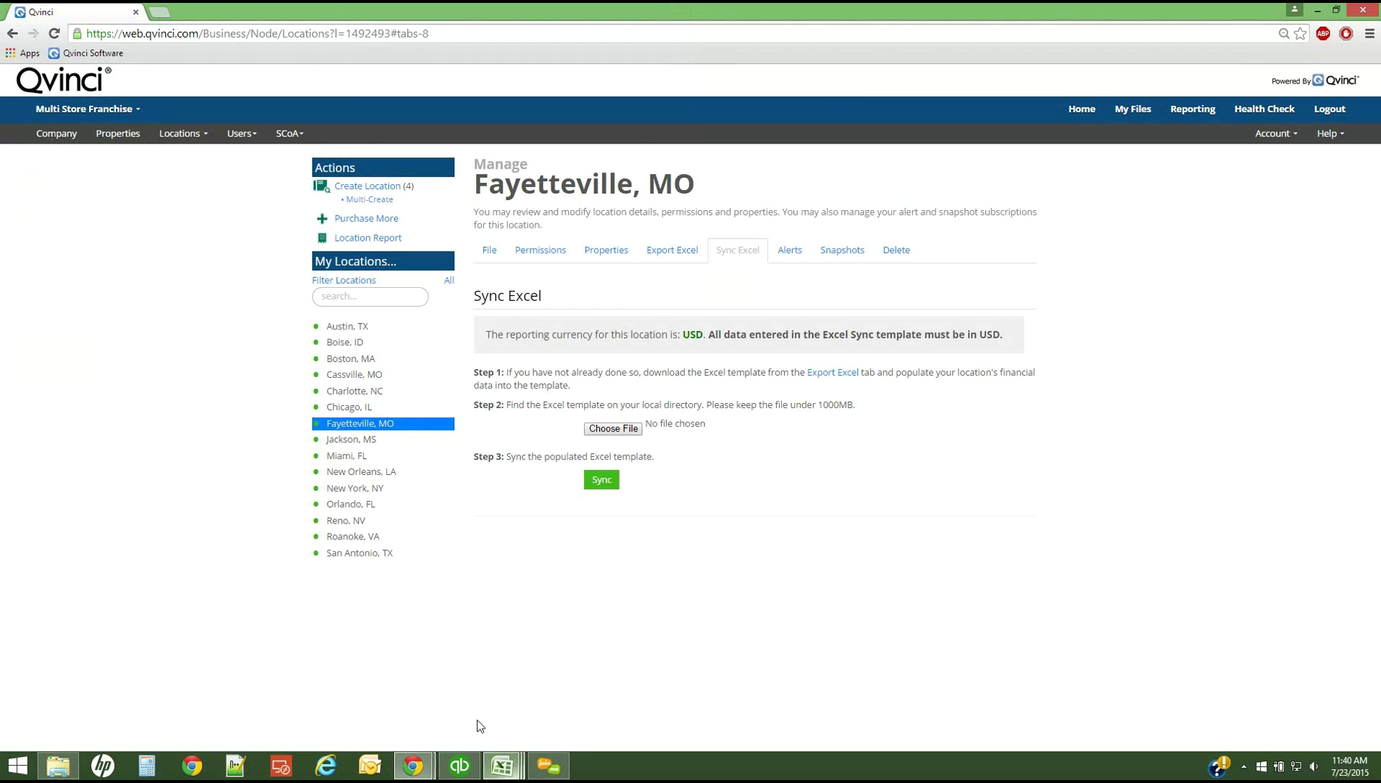
In Financials.xlsx, delete the parent account name 49000 MISC Parts Income from cell A4.
mouse_move(364, 692)
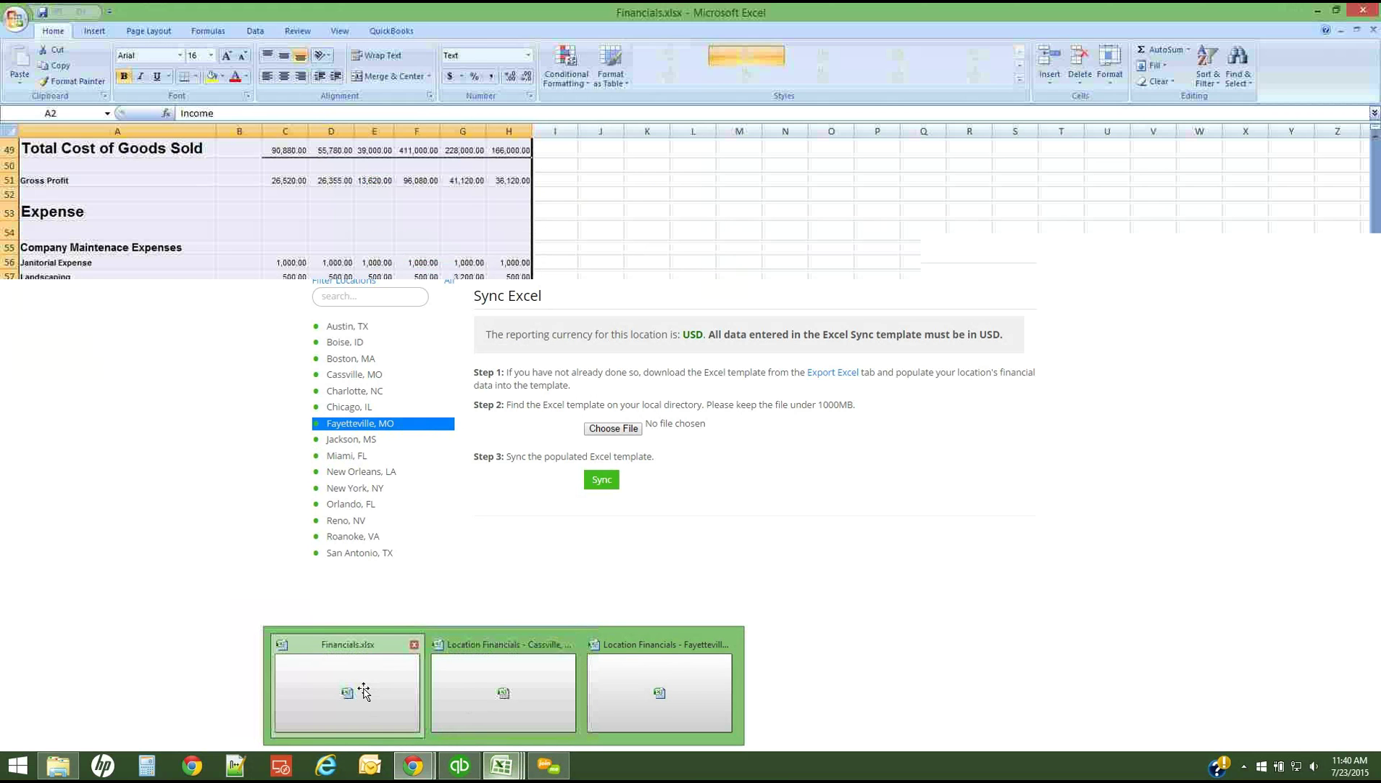
click(364, 693)
scroll(216, 450, up, 2)
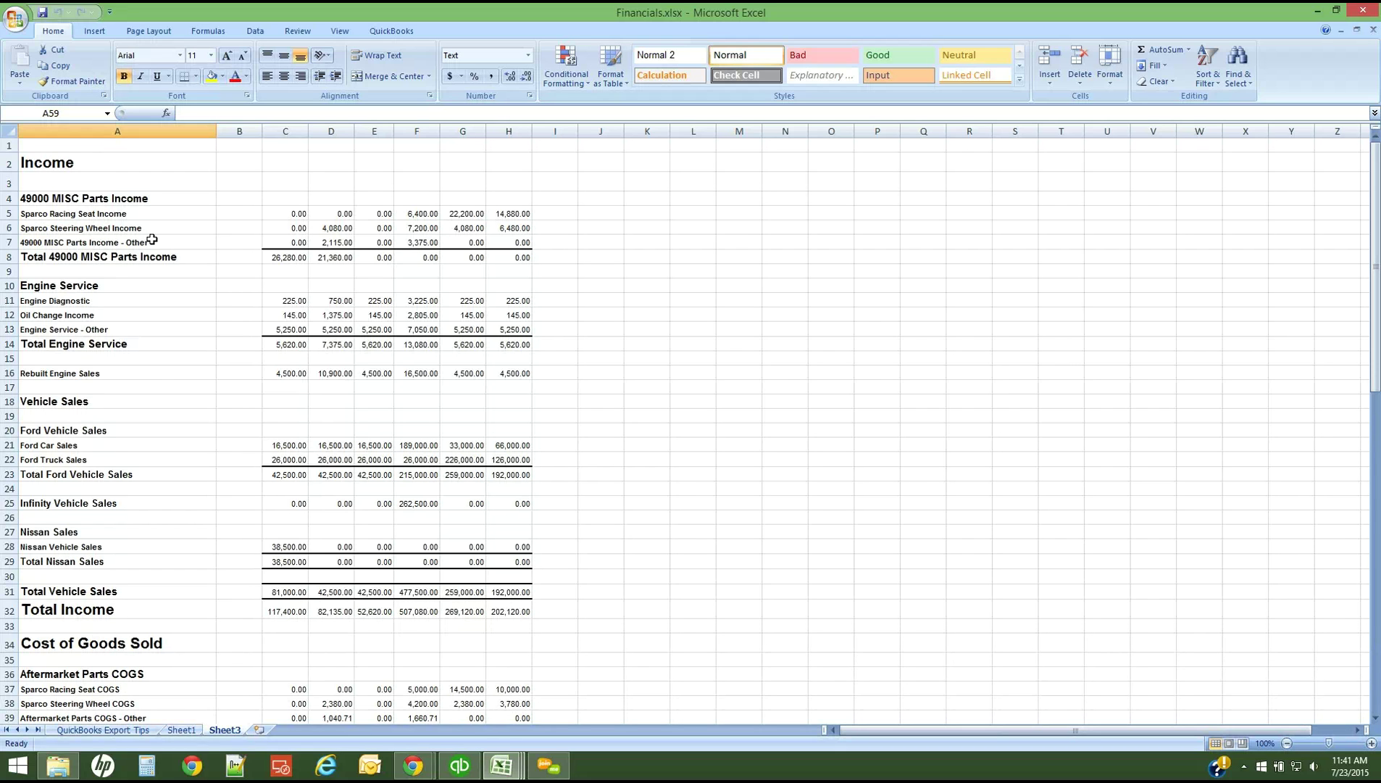
click(115, 205)
click(79, 259)
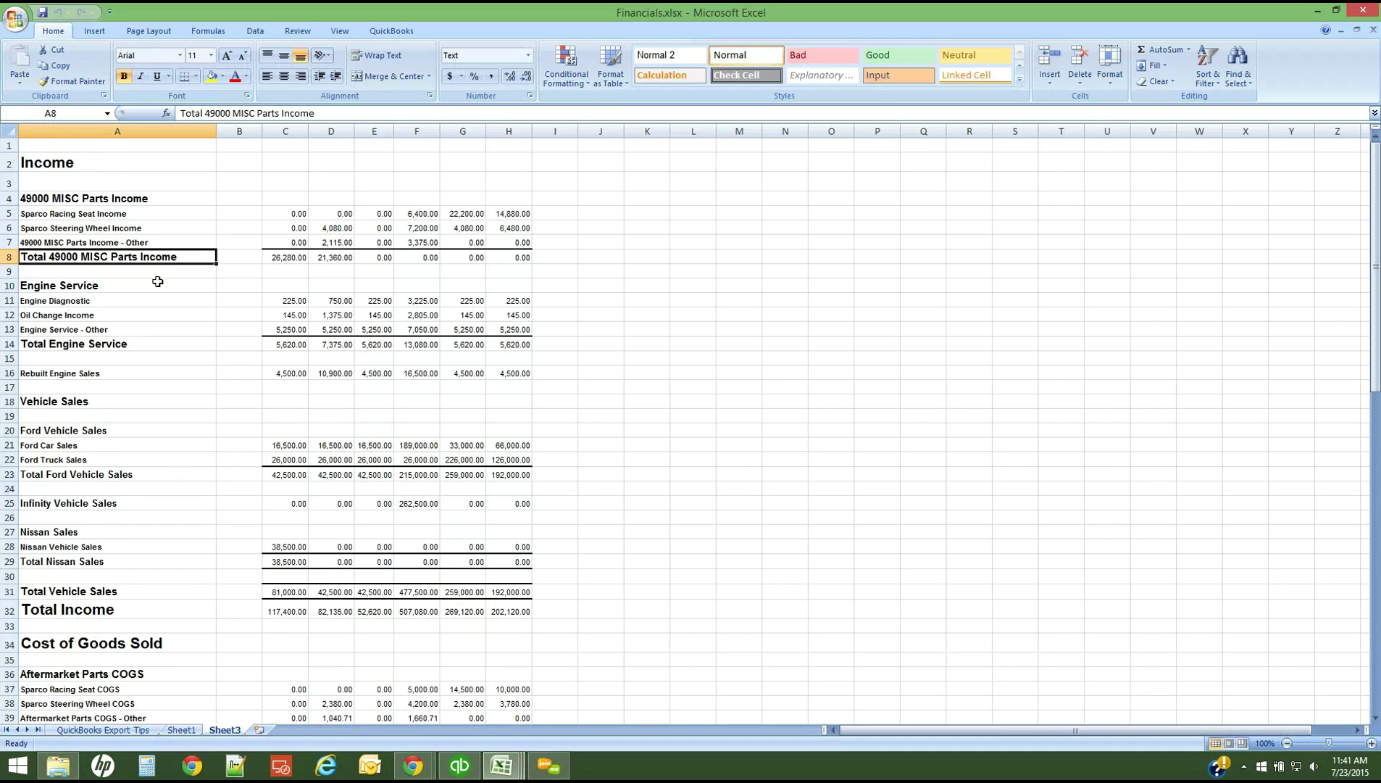
click(62, 198)
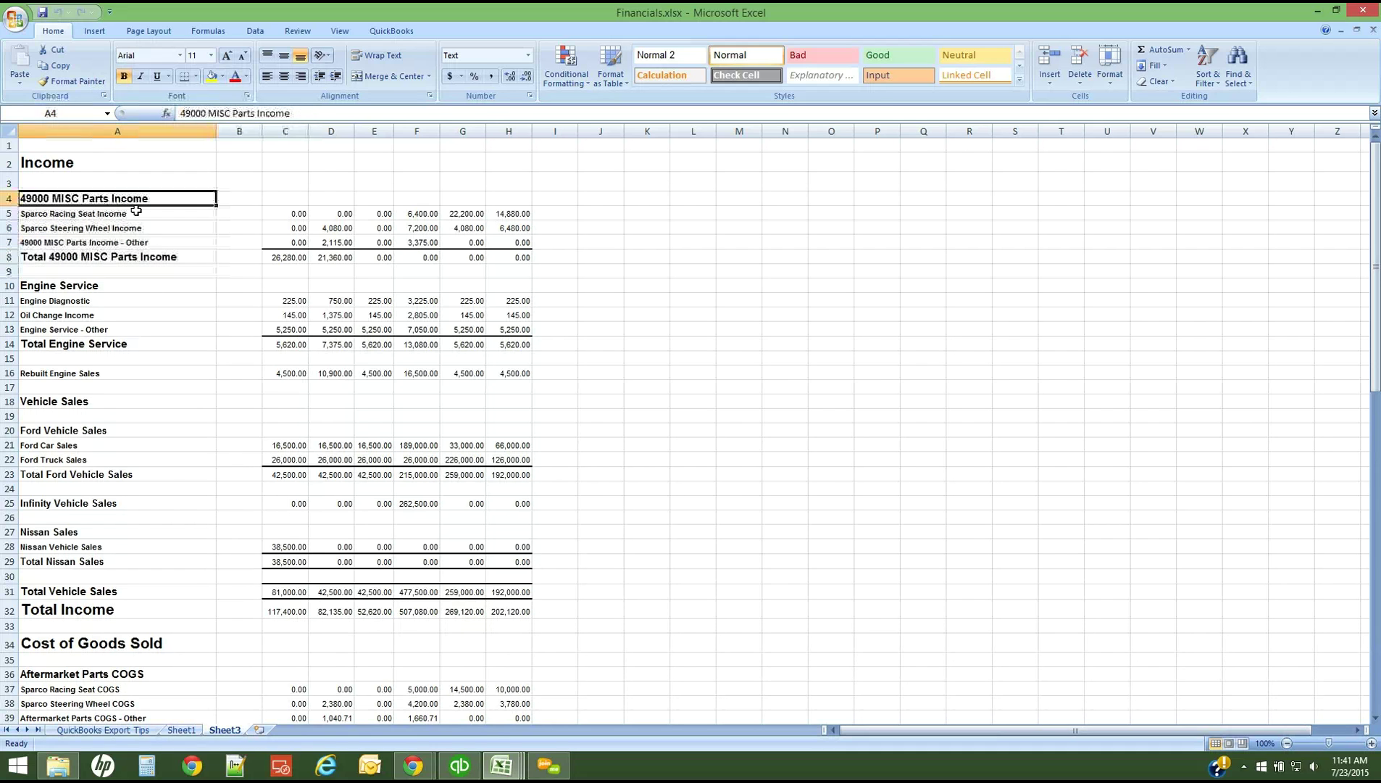
key(BackSpace)
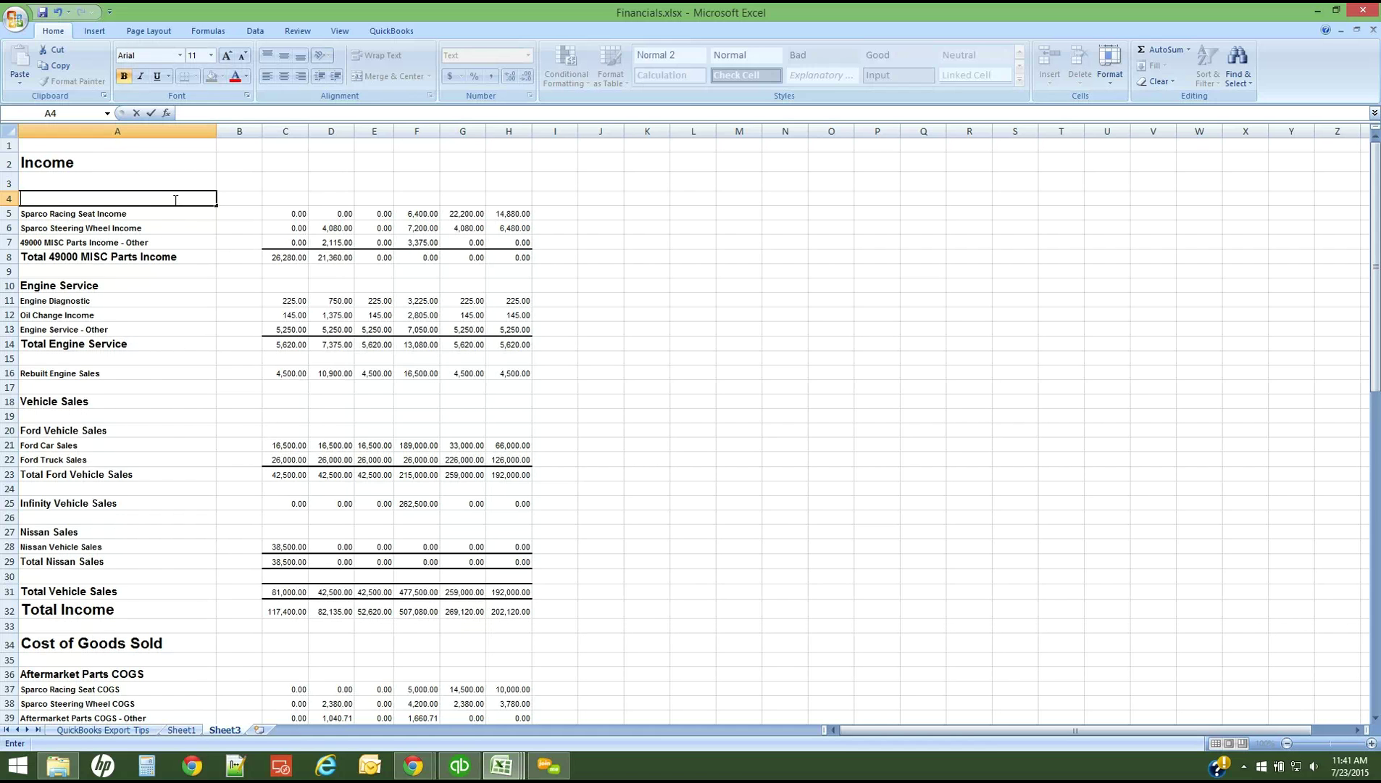
Back on Qvinci's Fayetteville Sync Excel page, show the Help menu's FAQ, Troubleshooting and User Manual topics.
click(413, 766)
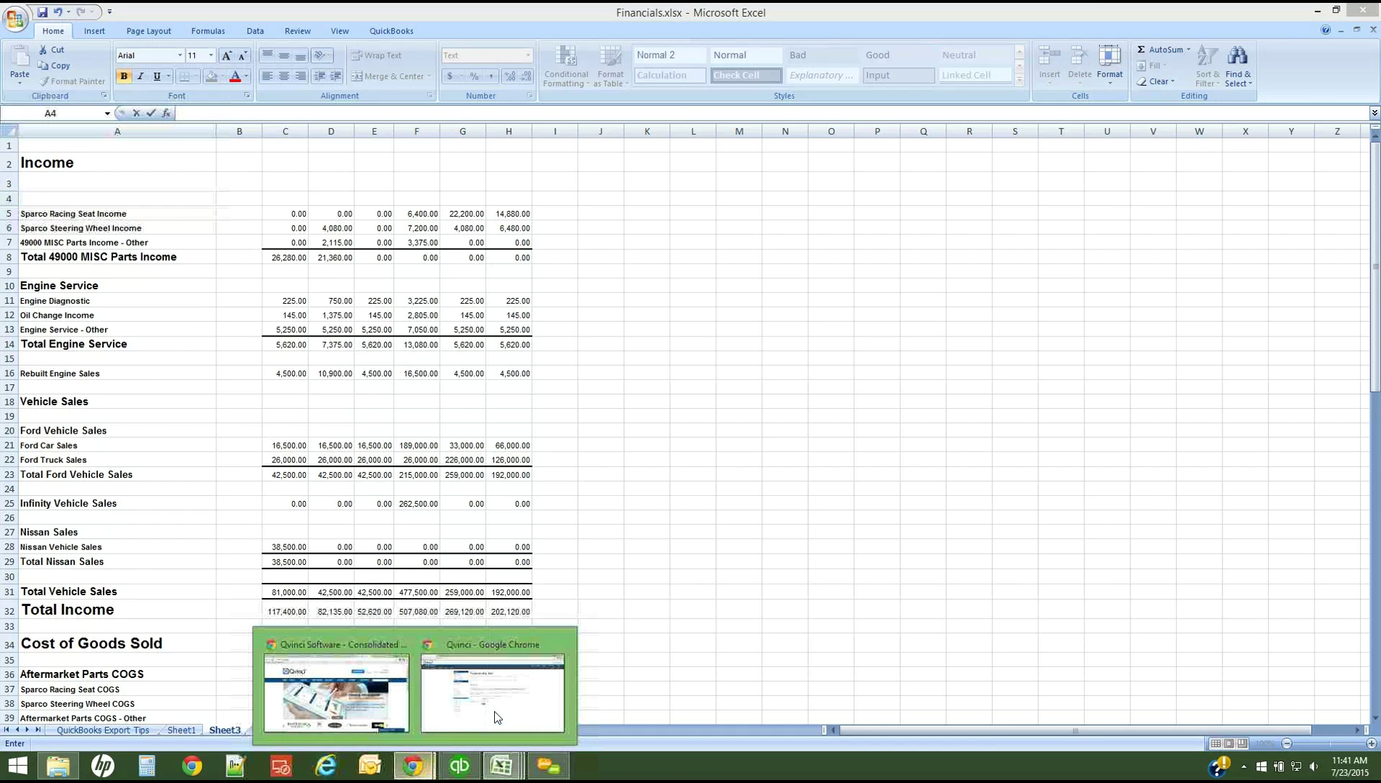
click(497, 717)
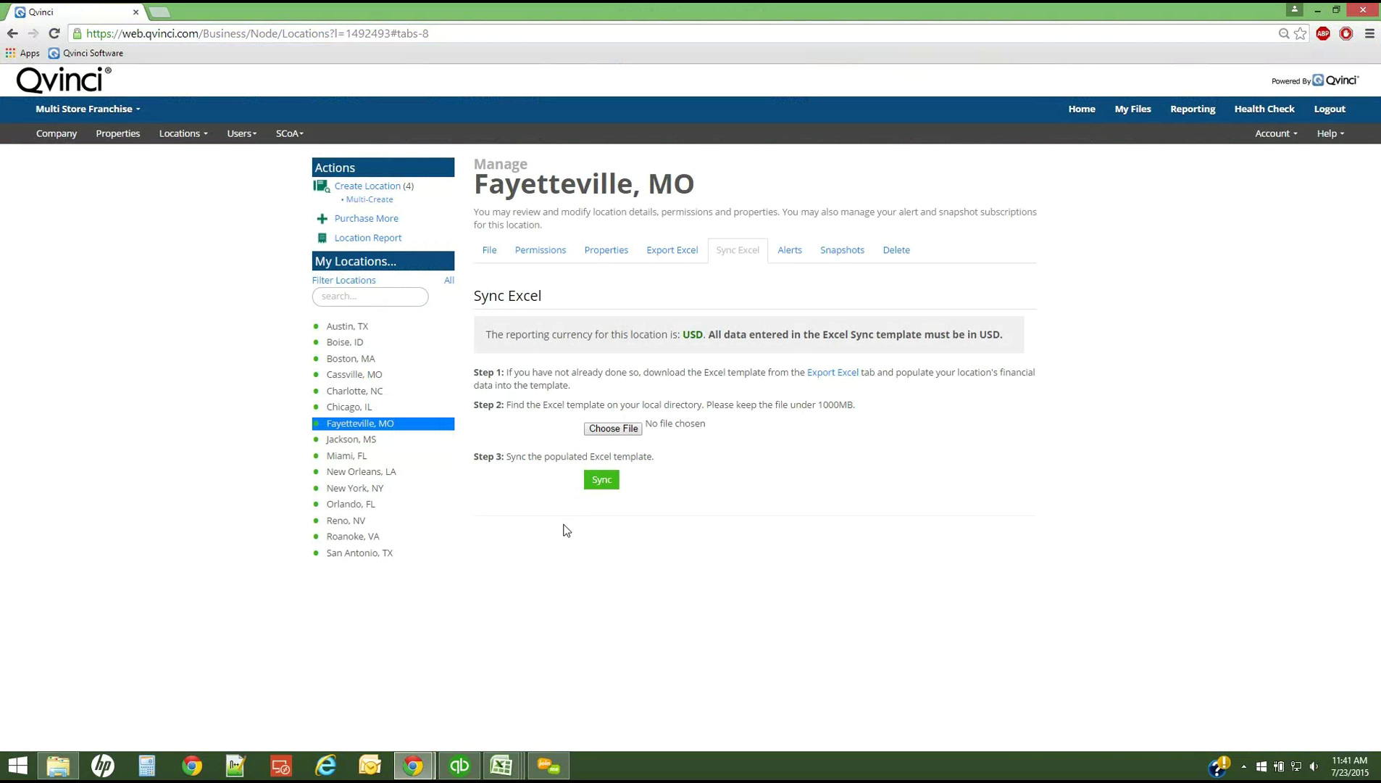
click(1347, 134)
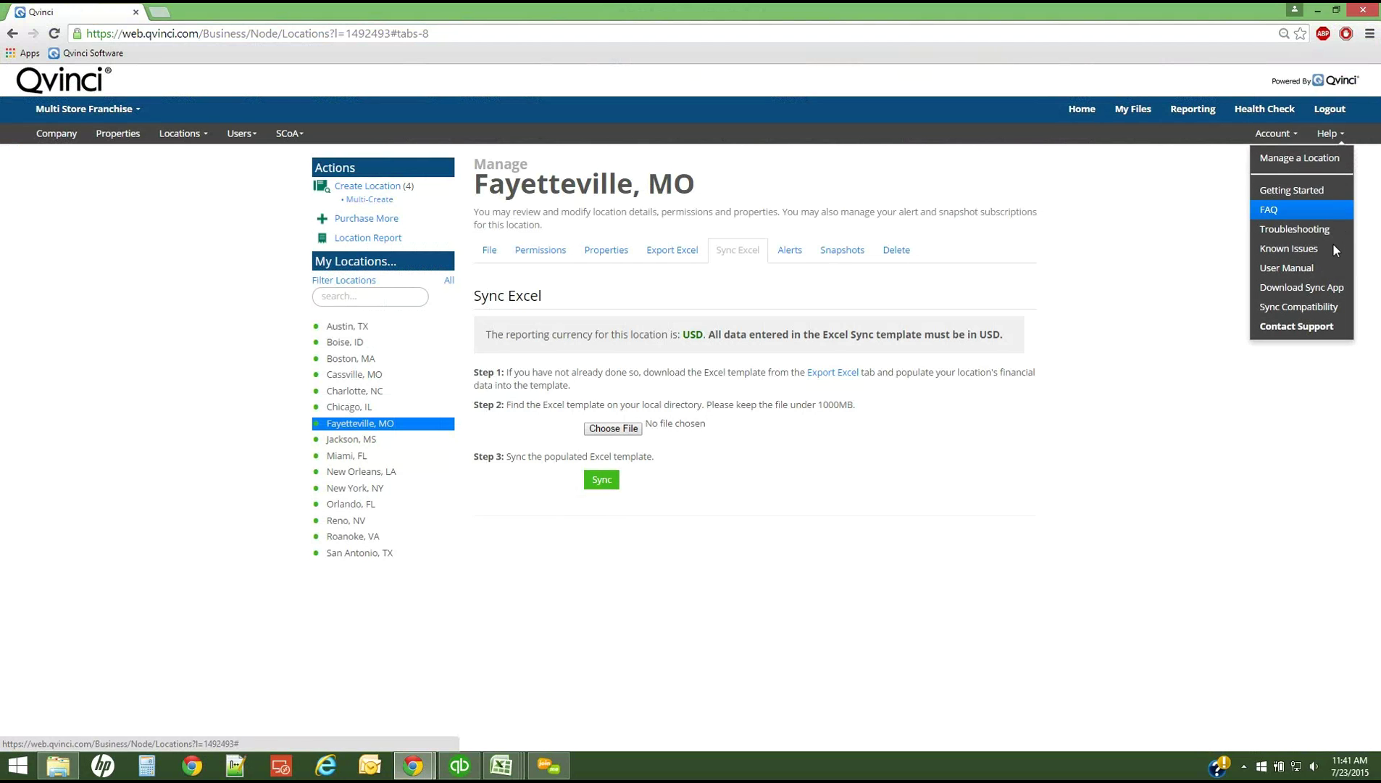